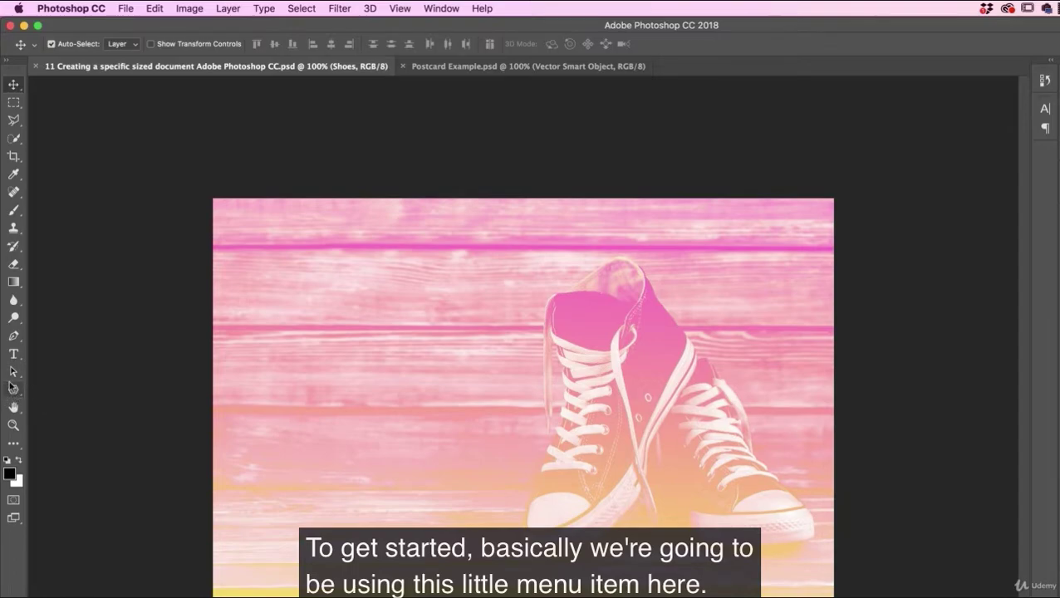
Choose the Ellipse Tool from the shape tools.
{"action": "left_click", "coordinate": [14, 390]}
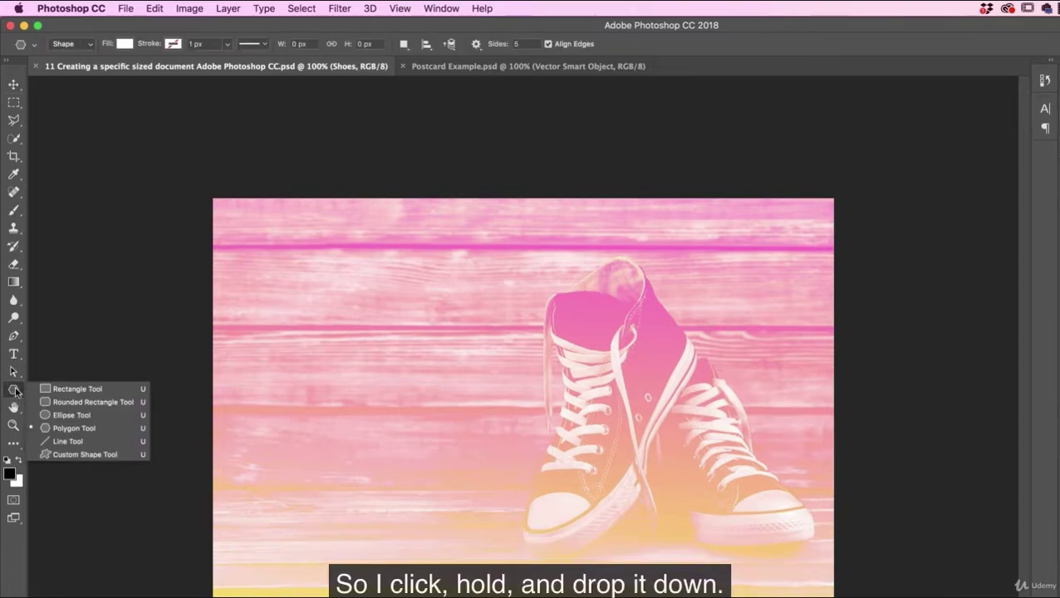
{"action": "left_click", "coordinate": [10, 394]}
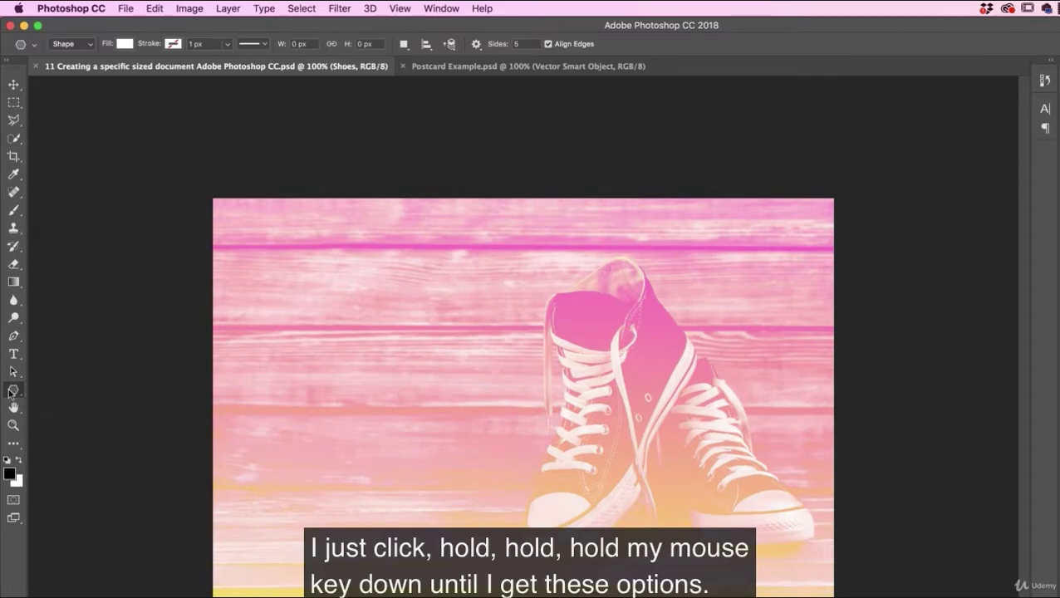
{"action": "left_click", "coordinate": [10, 394]}
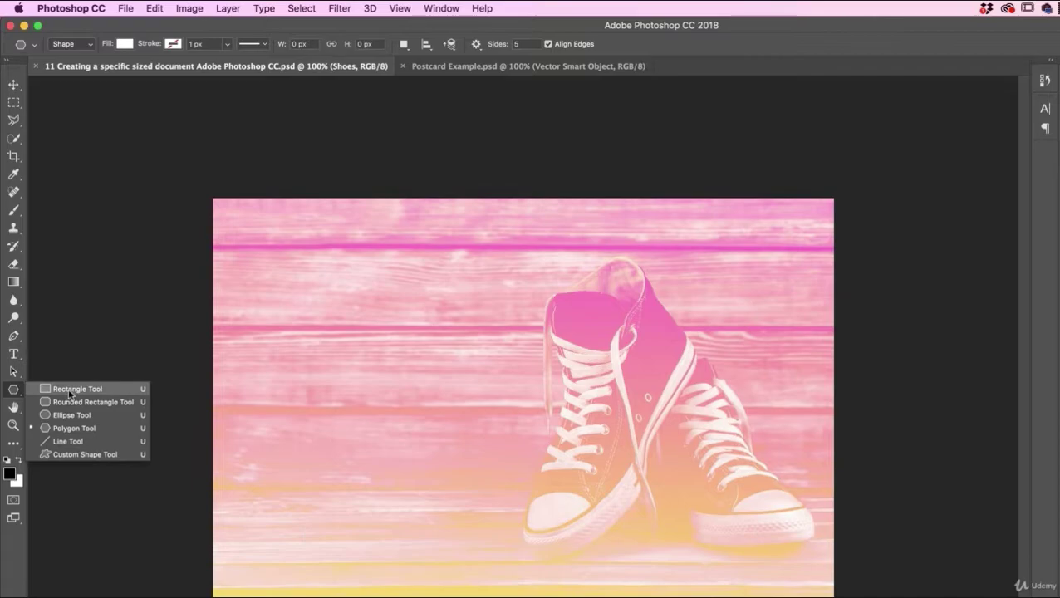
{"action": "left_click", "coordinate": [57, 413]}
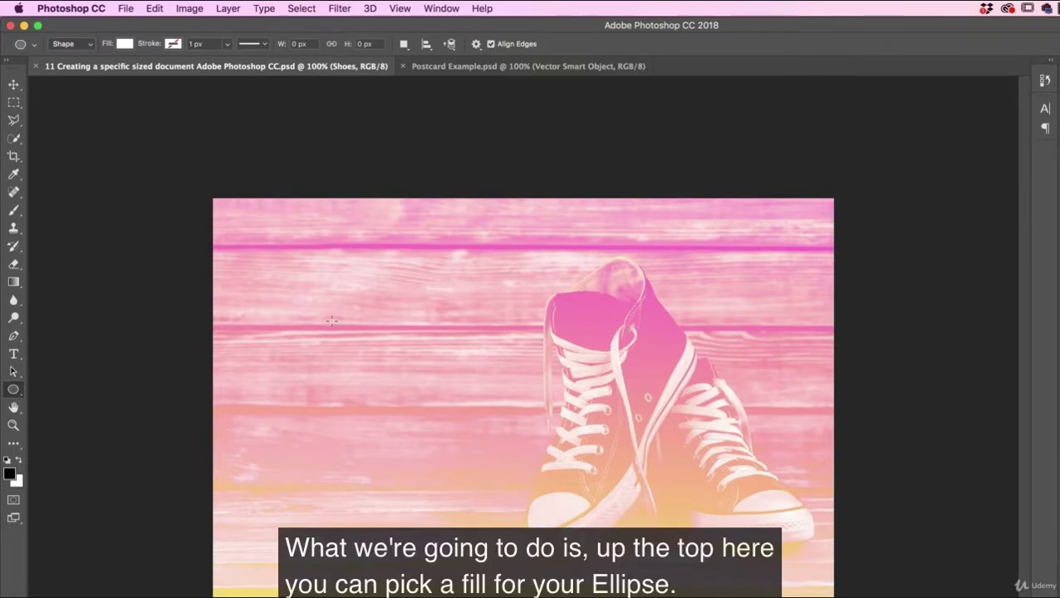
Set the ellipse fill to the custom green 2cc784.
{"action": "left_click", "coordinate": [125, 45]}
{"action": "left_click", "coordinate": [127, 147]}
{"action": "left_click", "coordinate": [129, 171]}
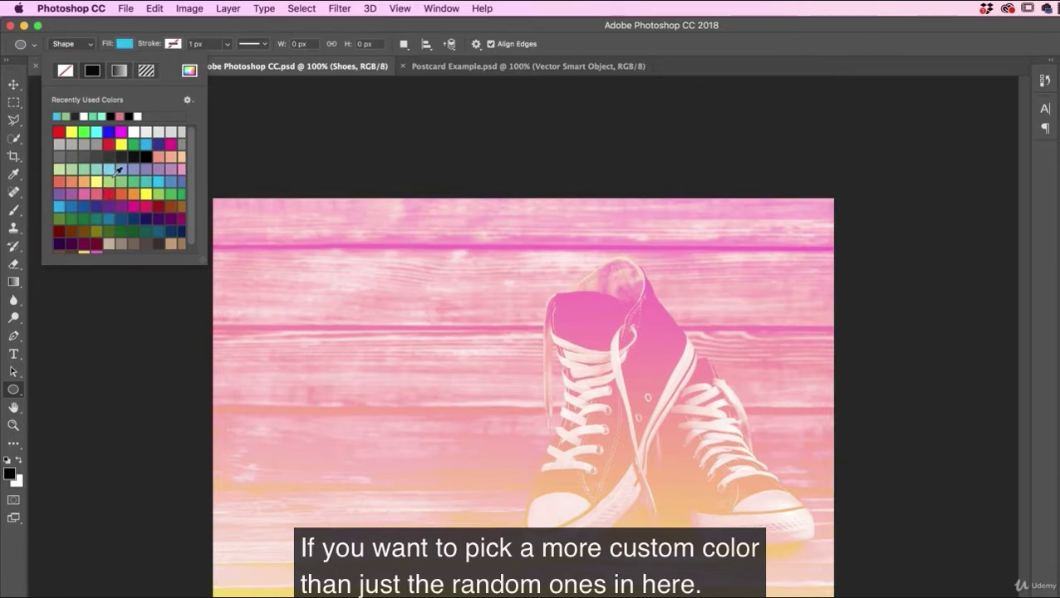
{"action": "left_click", "coordinate": [189, 73]}
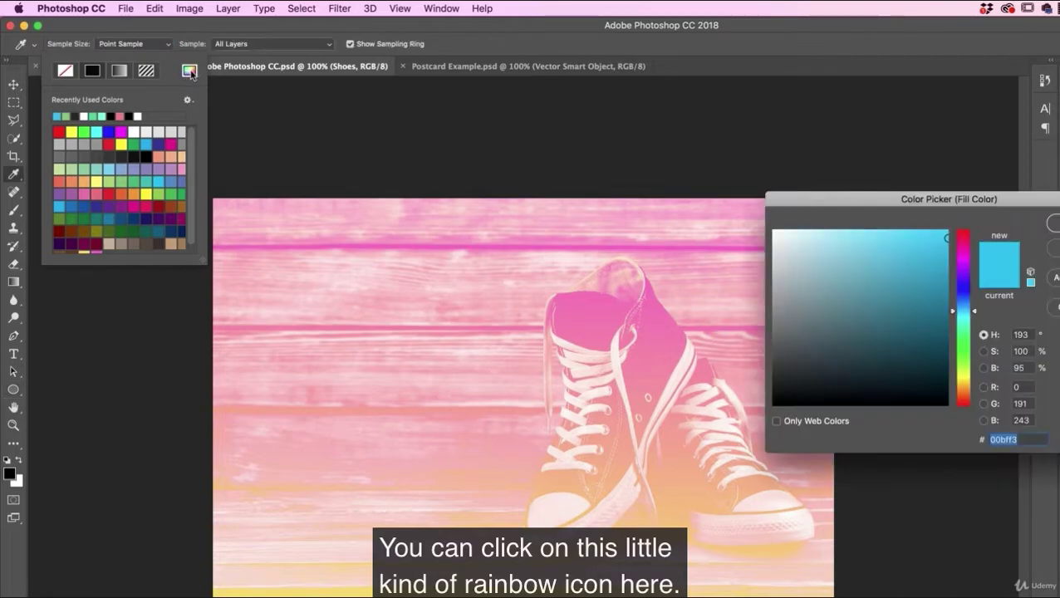
{"action": "left_click_drag", "start_coordinate": [849, 199], "coordinate": [376, 137]}
{"action": "mouse_move", "coordinate": [505, 250]}
{"action": "left_mouse_down"}
{"action": "mouse_move", "coordinate": [496, 206]}
{"action": "mouse_move", "coordinate": [496, 309]}
{"action": "mouse_move", "coordinate": [497, 209]}
{"action": "mouse_move", "coordinate": [497, 286]}
{"action": "mouse_move", "coordinate": [496, 251]}
{"action": "mouse_move", "coordinate": [481, 280]}
{"action": "mouse_move", "coordinate": [501, 269]}
{"action": "left_mouse_up"}
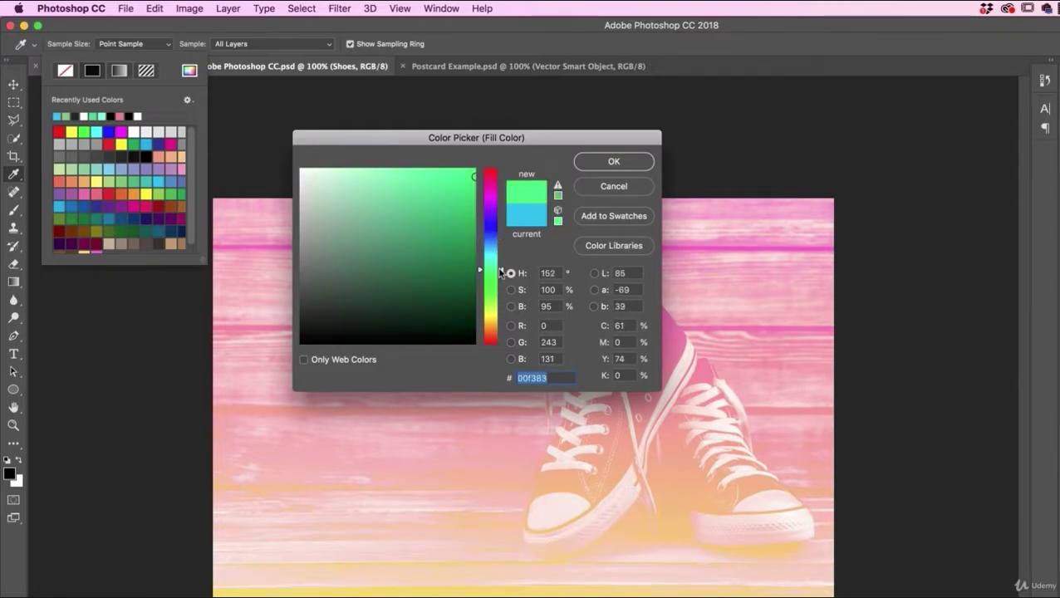
{"action": "left_click", "coordinate": [452, 234]}
{"action": "left_click", "coordinate": [436, 207]}
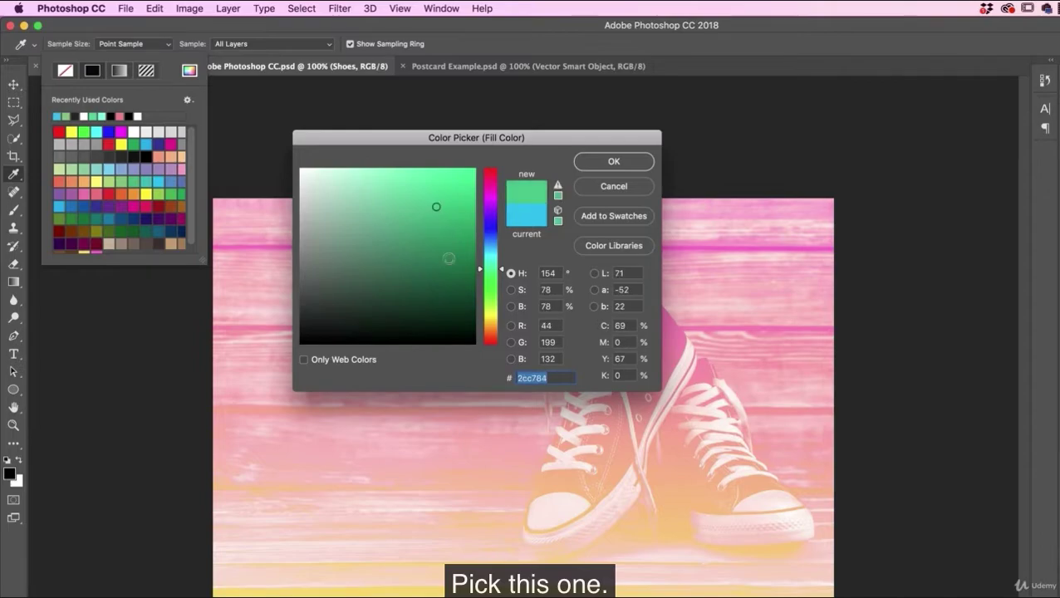
{"action": "left_click", "coordinate": [637, 165]}
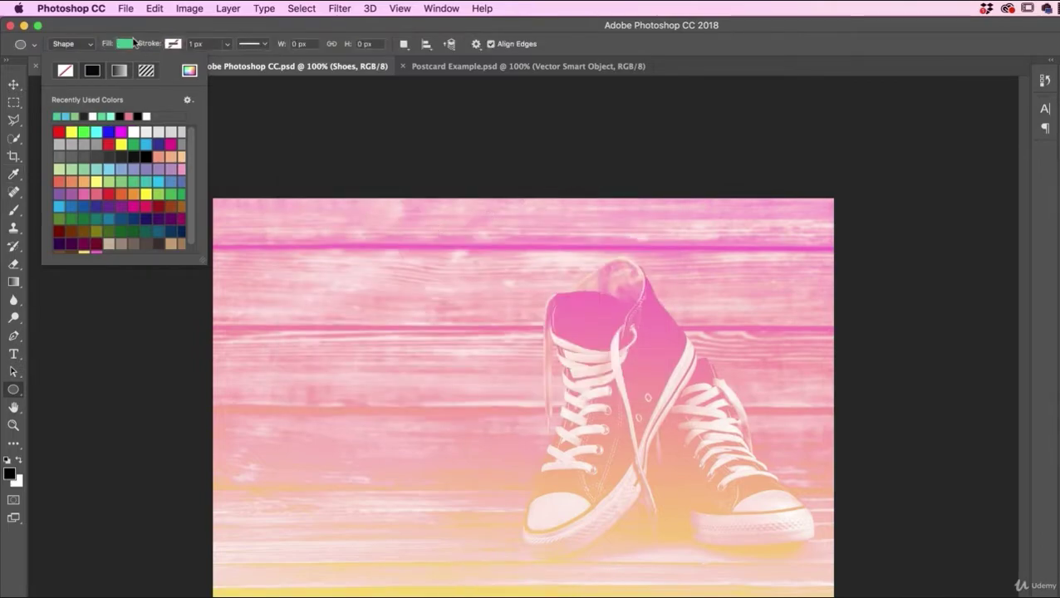
{"action": "left_click", "coordinate": [532, 42]}
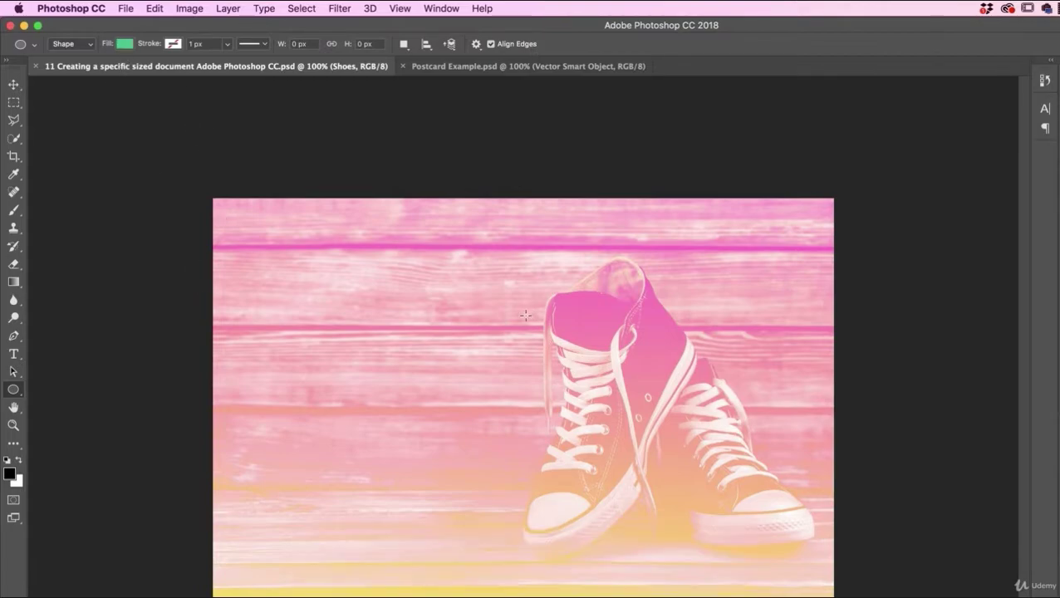
Try drawing an unconstrained ellipse about 731 by 611 px over the image, and undo it.
{"action": "mouse_move", "coordinate": [338, 251]}
{"action": "left_mouse_down"}
{"action": "mouse_move", "coordinate": [614, 448]}
{"action": "mouse_move", "coordinate": [590, 463]}
{"action": "left_mouse_up"}
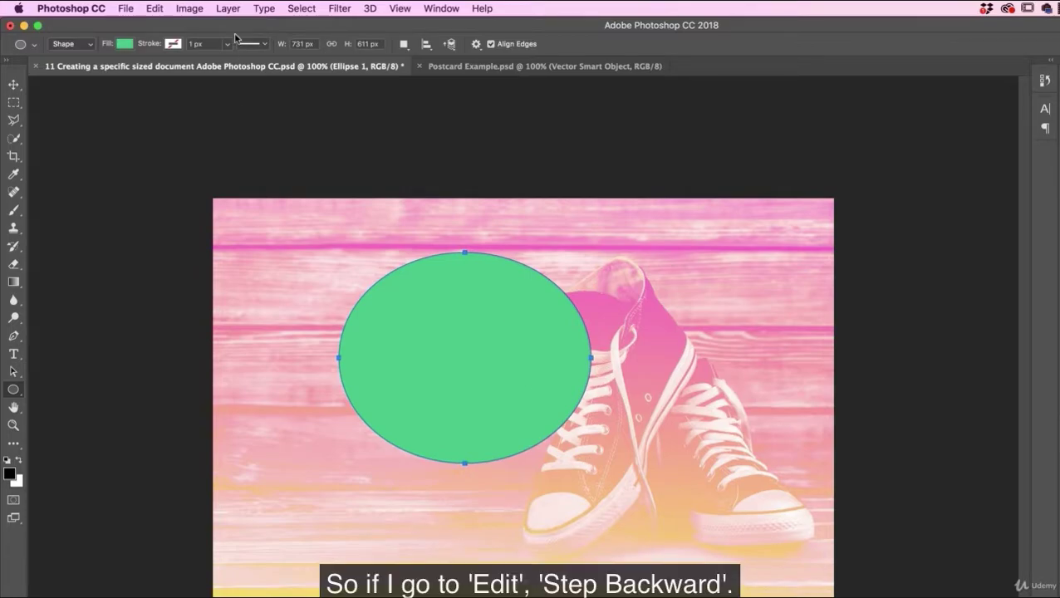
{"action": "left_click", "coordinate": [154, 8]}
{"action": "left_click", "coordinate": [174, 52]}
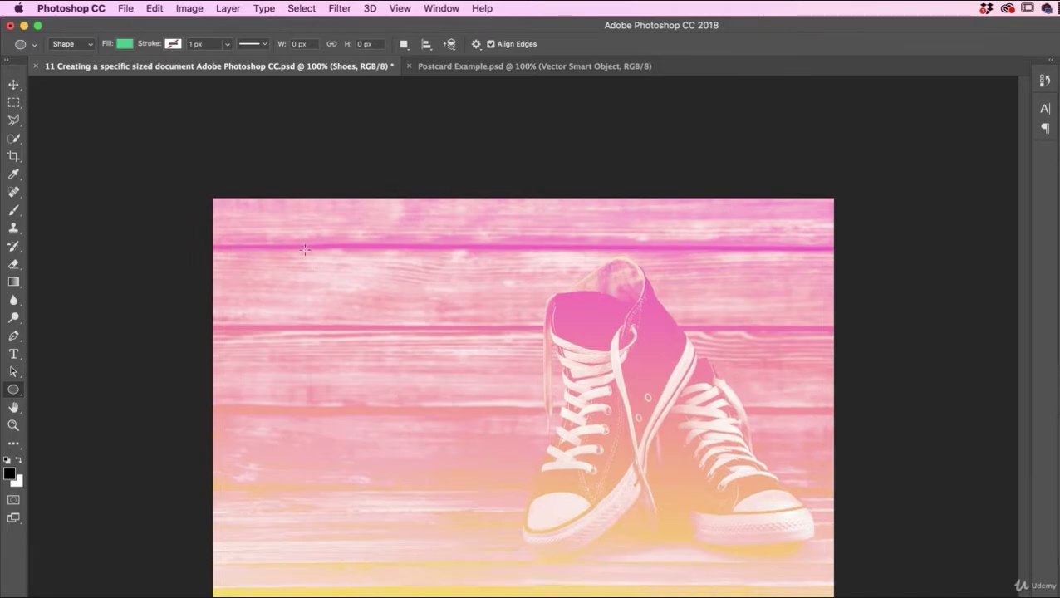
Draw a perfect circle about 905 px wide, and scale it proportionally to about 1660 px so that it overhangs the image's left edge.
{"action": "left_click_drag", "start_coordinate": [334, 254], "coordinate": [652, 565]}
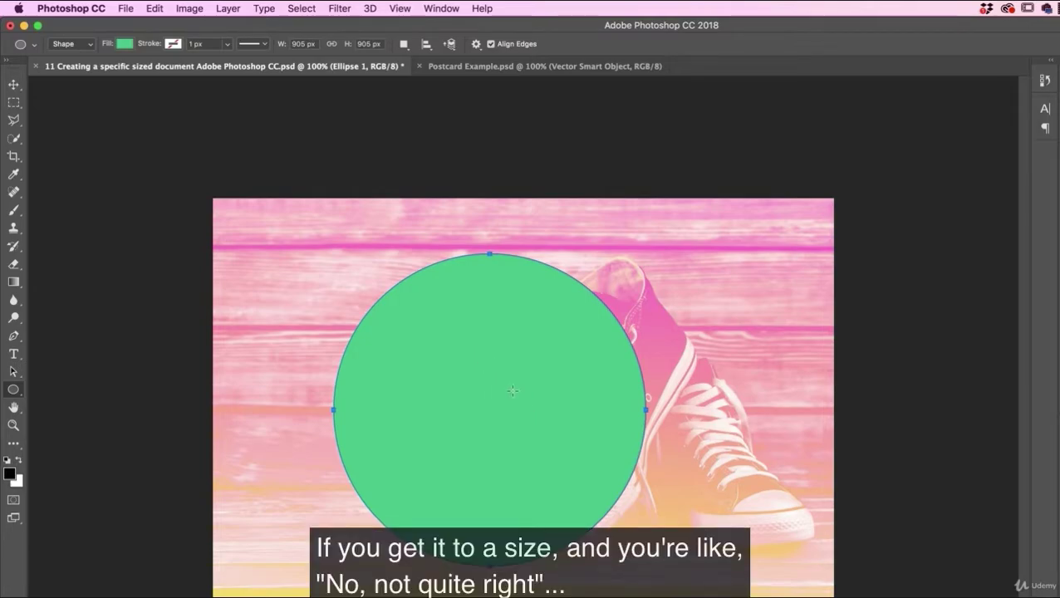
{"action": "left_click", "coordinate": [151, 8]}
{"action": "mouse_move", "coordinate": [212, 315]}
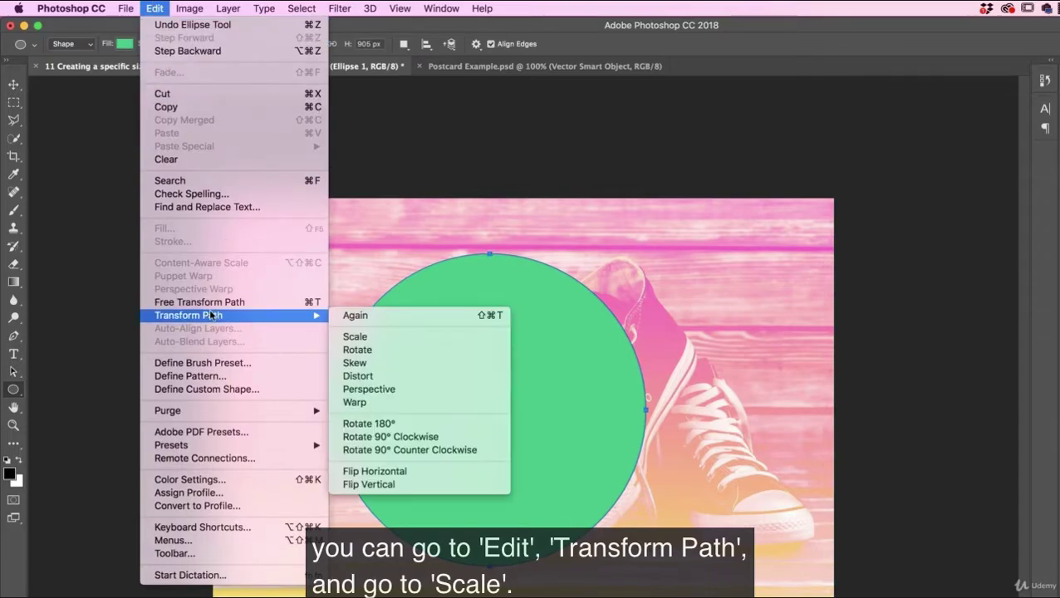
{"action": "left_click", "coordinate": [395, 336]}
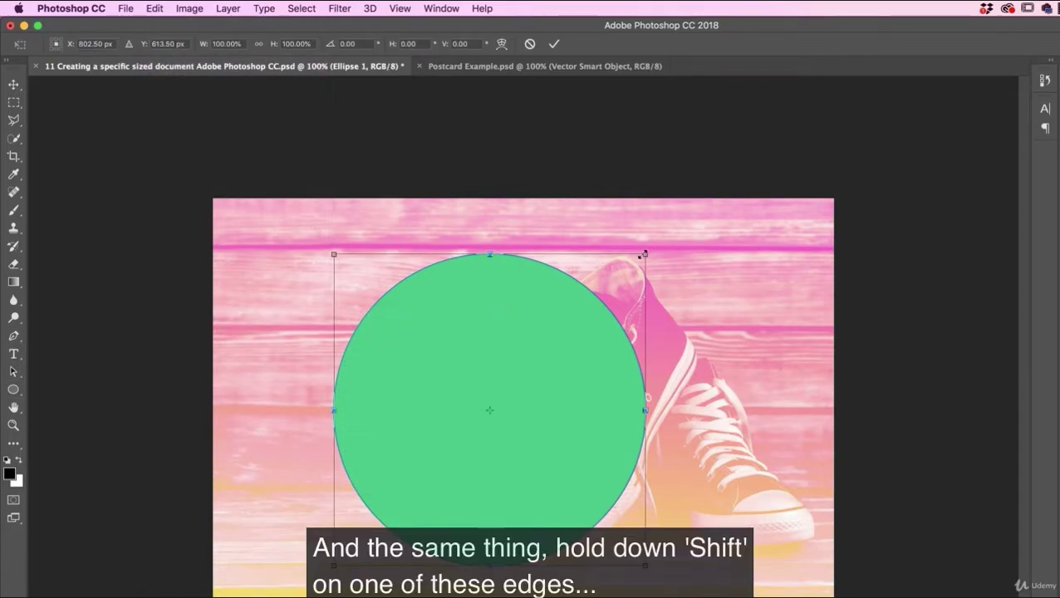
{"action": "left_click_drag", "start_coordinate": [645, 254], "coordinate": [787, 106]}
{"action": "left_click_drag", "start_coordinate": [726, 237], "coordinate": [506, 324]}
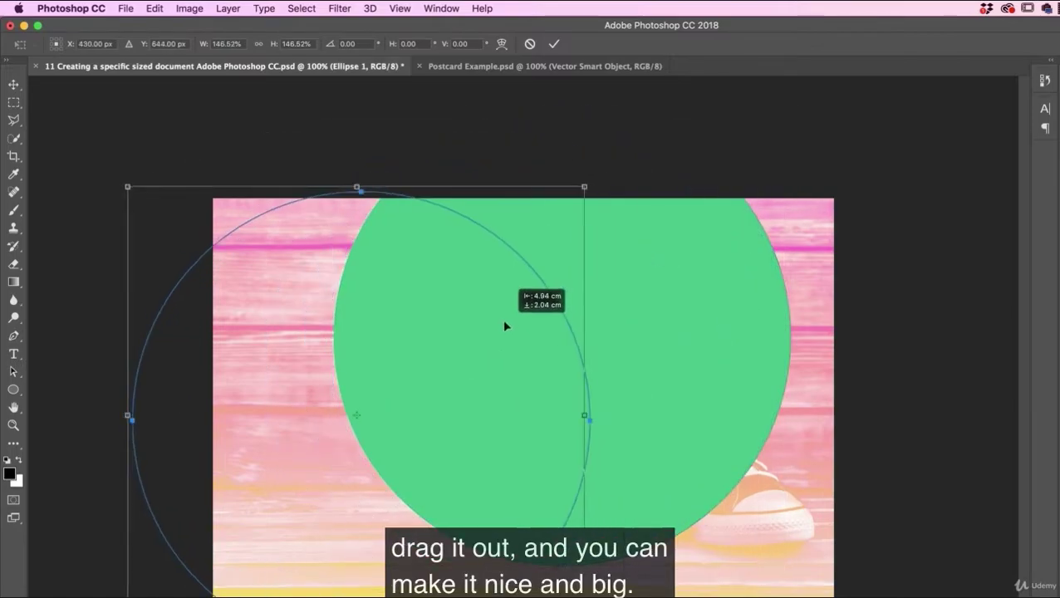
{"action": "left_click_drag", "start_coordinate": [584, 178], "coordinate": [695, 66]}
{"action": "left_click_drag", "start_coordinate": [625, 267], "coordinate": [497, 332]}
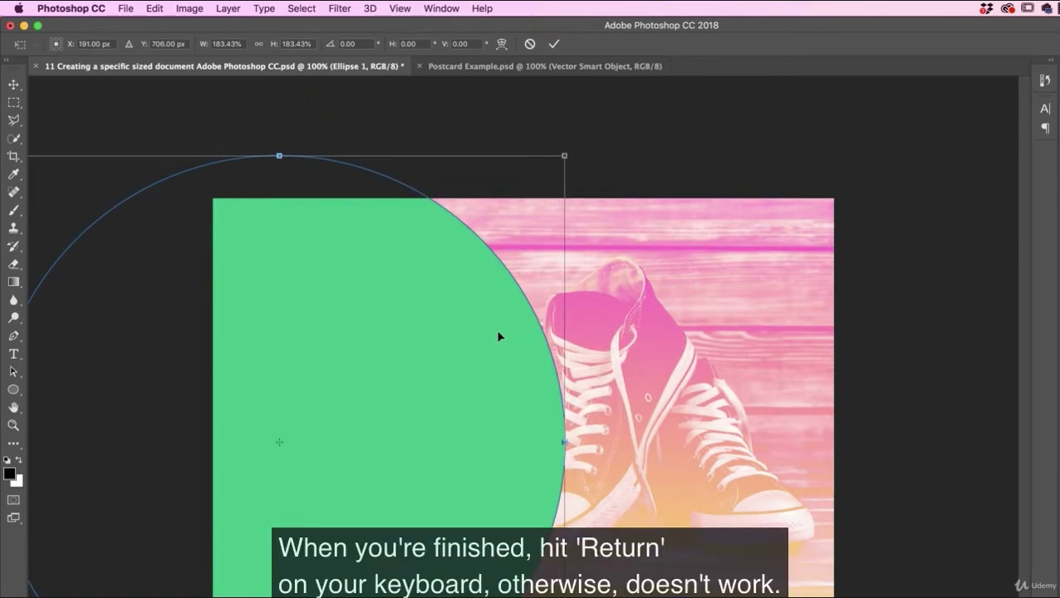
{"action": "key", "text": "Return"}
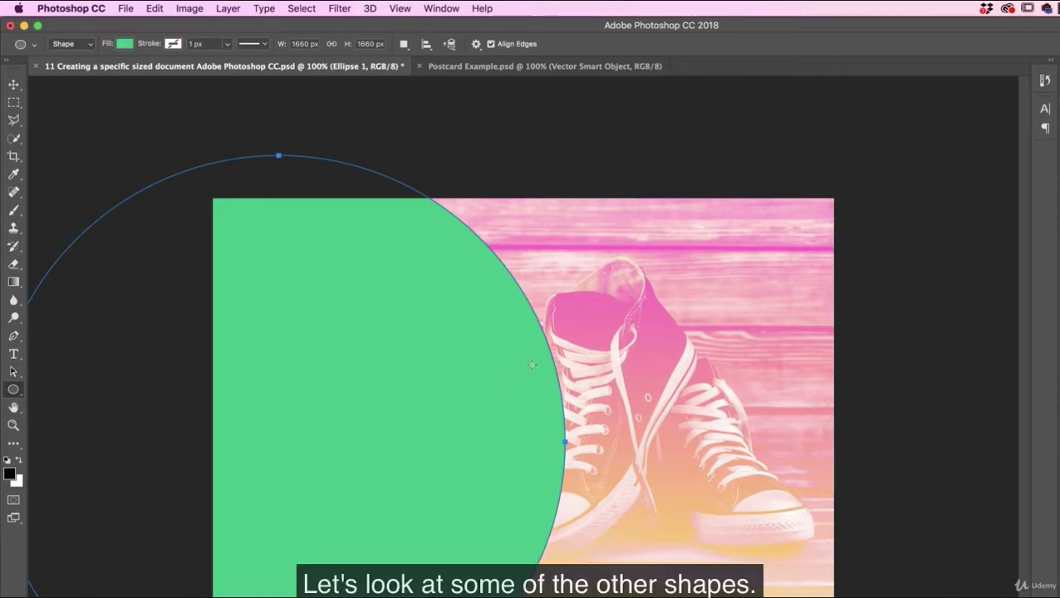
Switch to the Rectangle Tool.
{"action": "left_click", "coordinate": [19, 389]}
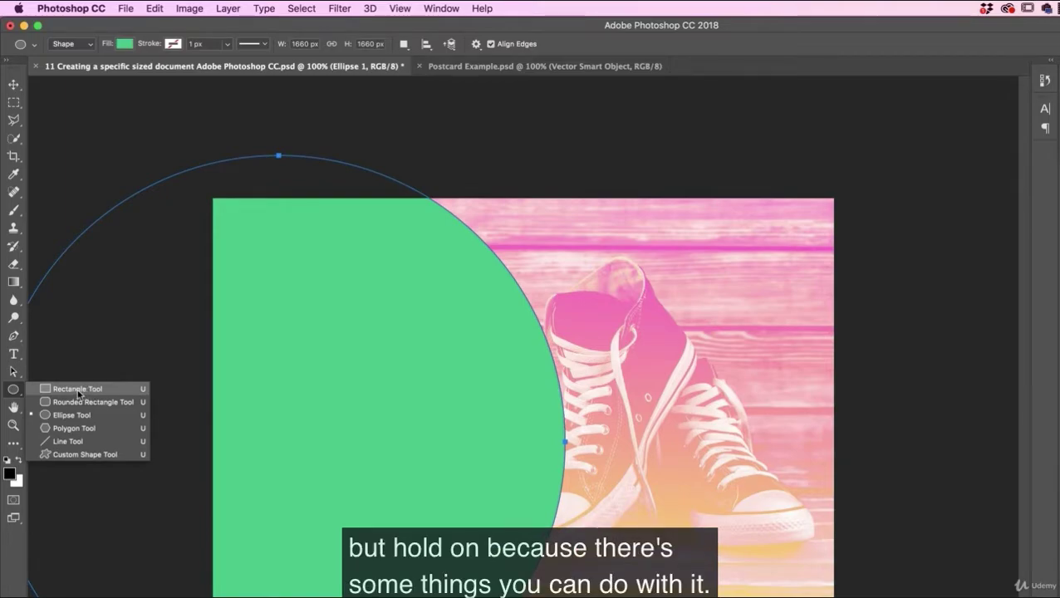
{"action": "left_click", "coordinate": [77, 391]}
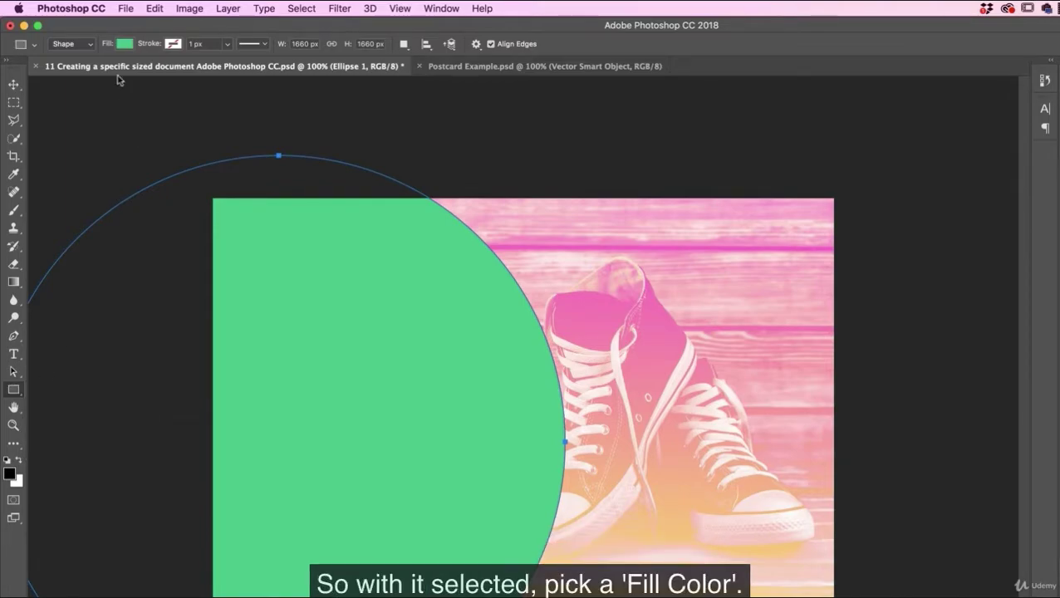
{"action": "left_click", "coordinate": [124, 44]}
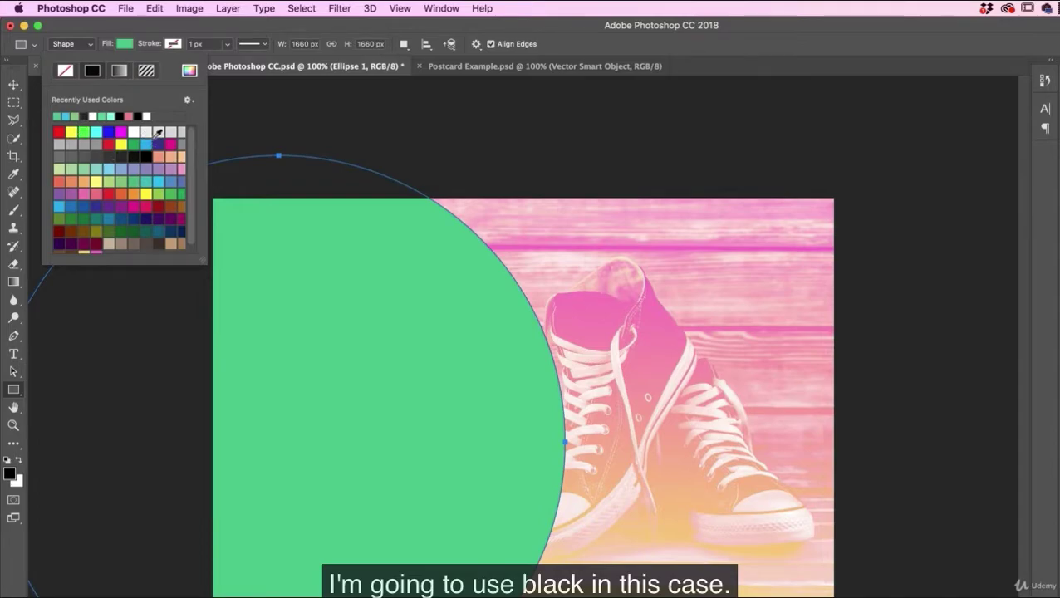
{"action": "left_click", "coordinate": [138, 116]}
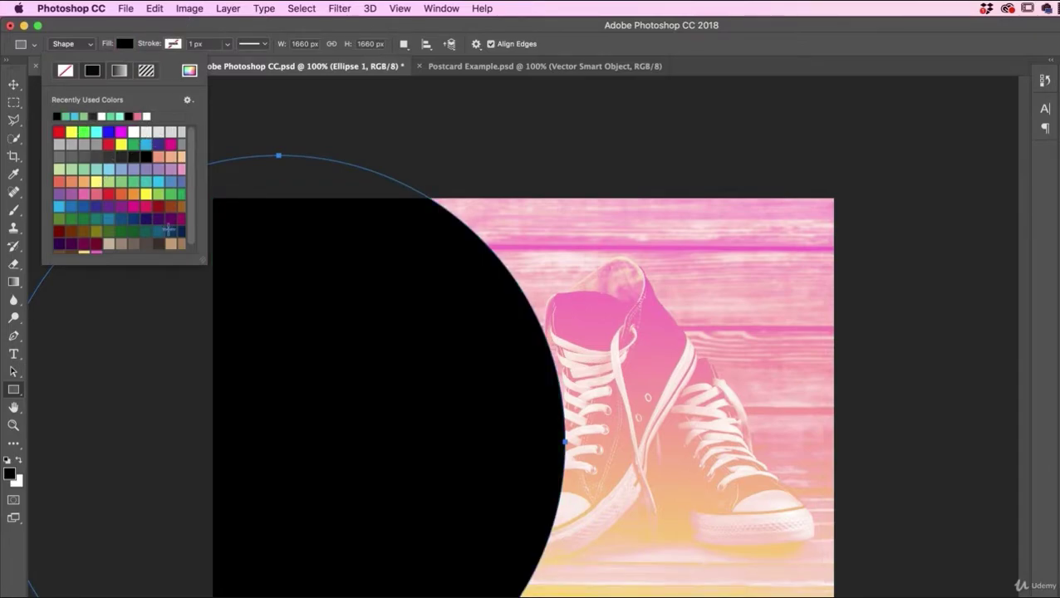
{"action": "left_click", "coordinate": [174, 31]}
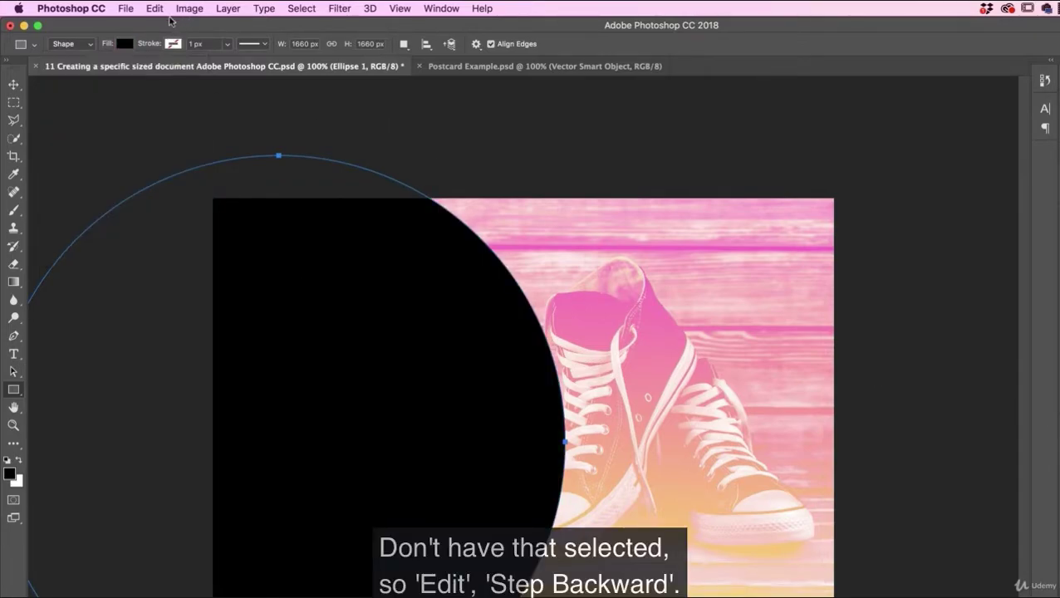
{"action": "left_click", "coordinate": [155, 9]}
{"action": "left_click", "coordinate": [146, 45]}
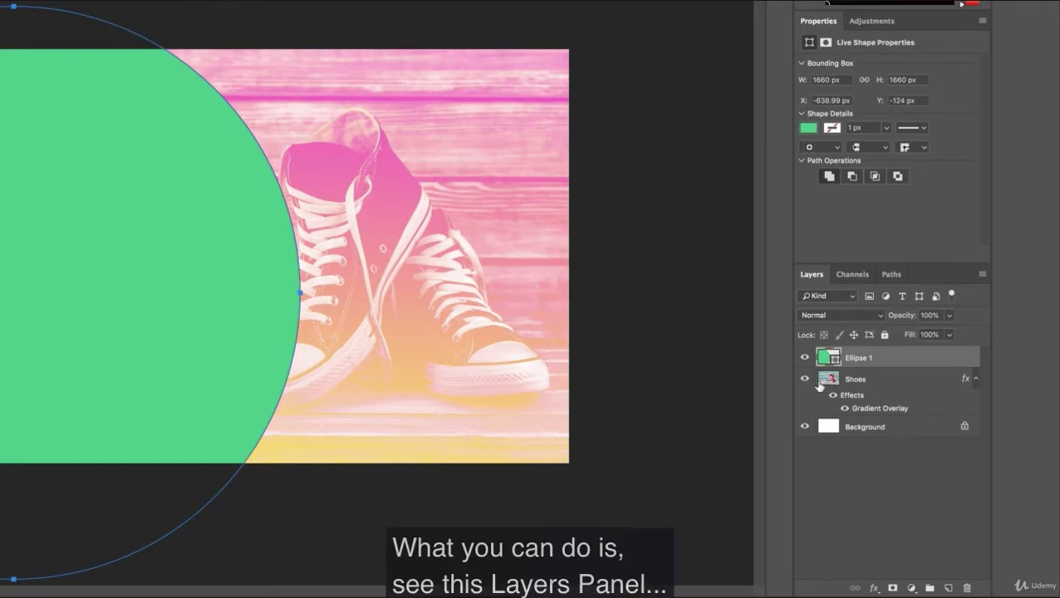
Deselect all layers and set the fill for the new rectangle to black.
{"action": "left_click", "coordinate": [877, 511]}
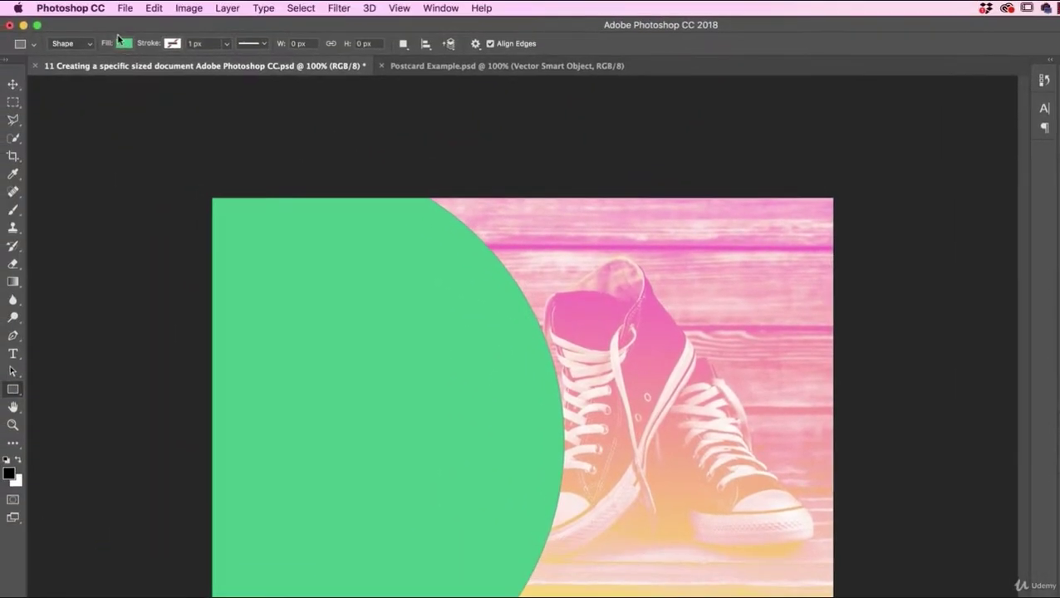
{"action": "left_click", "coordinate": [123, 44]}
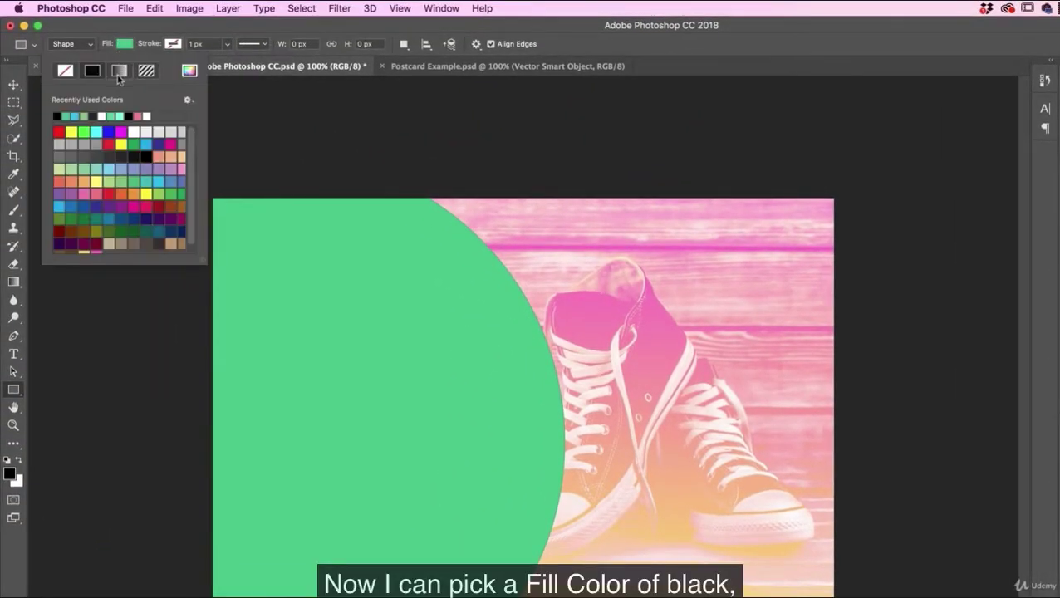
{"action": "left_click", "coordinate": [56, 115]}
{"action": "left_click", "coordinate": [183, 32]}
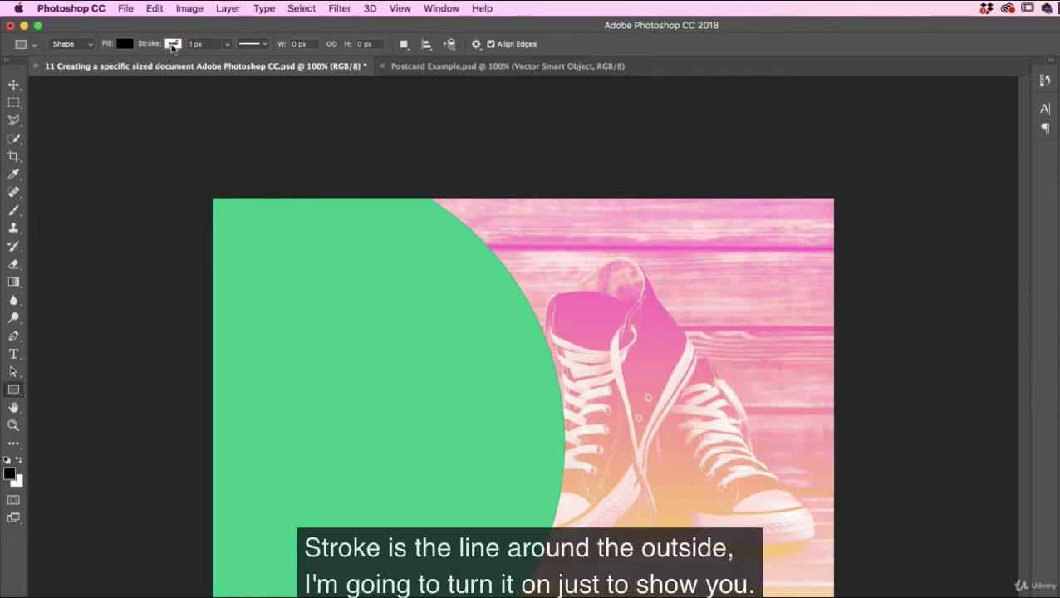
Set a white 3 px stroke and draw a rectangle about 682 by 236 px over the lower part of the green circle.
{"action": "left_click", "coordinate": [173, 46]}
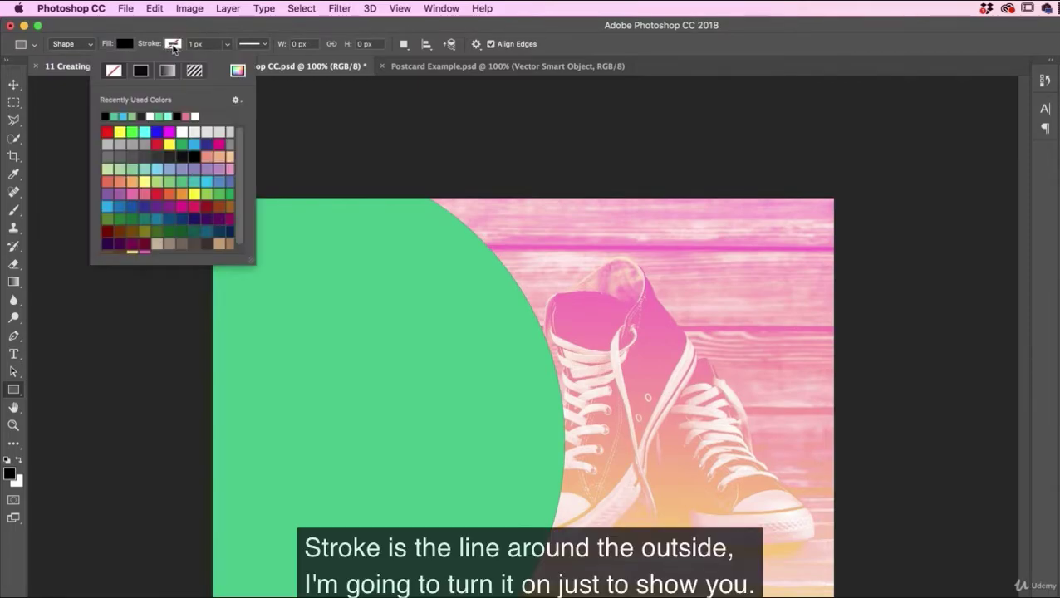
{"action": "left_click", "coordinate": [149, 117]}
{"action": "left_click", "coordinate": [200, 33]}
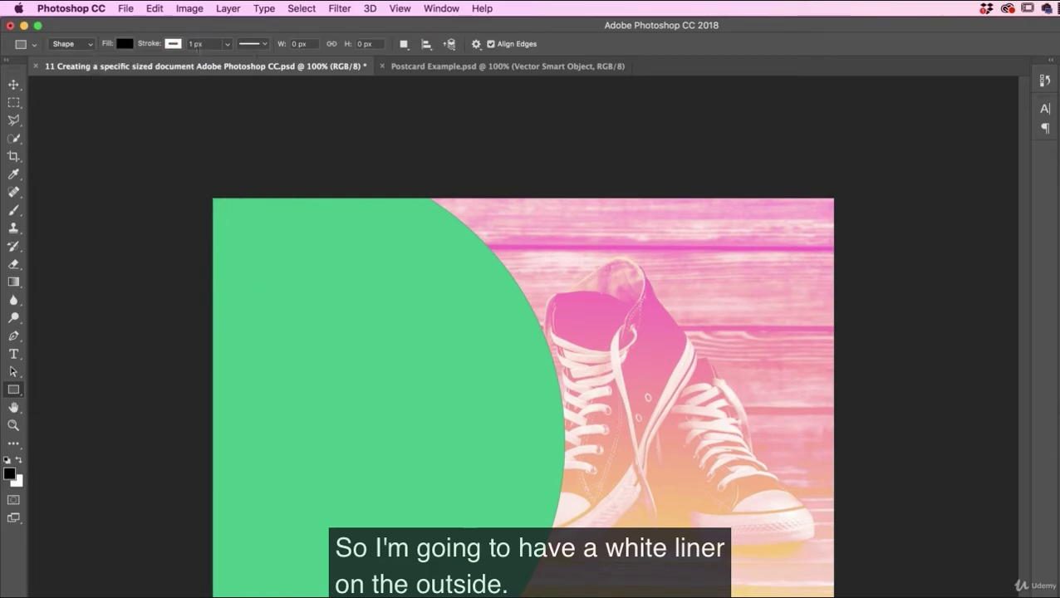
{"action": "left_click", "coordinate": [197, 43]}
{"action": "type", "text": "3"}
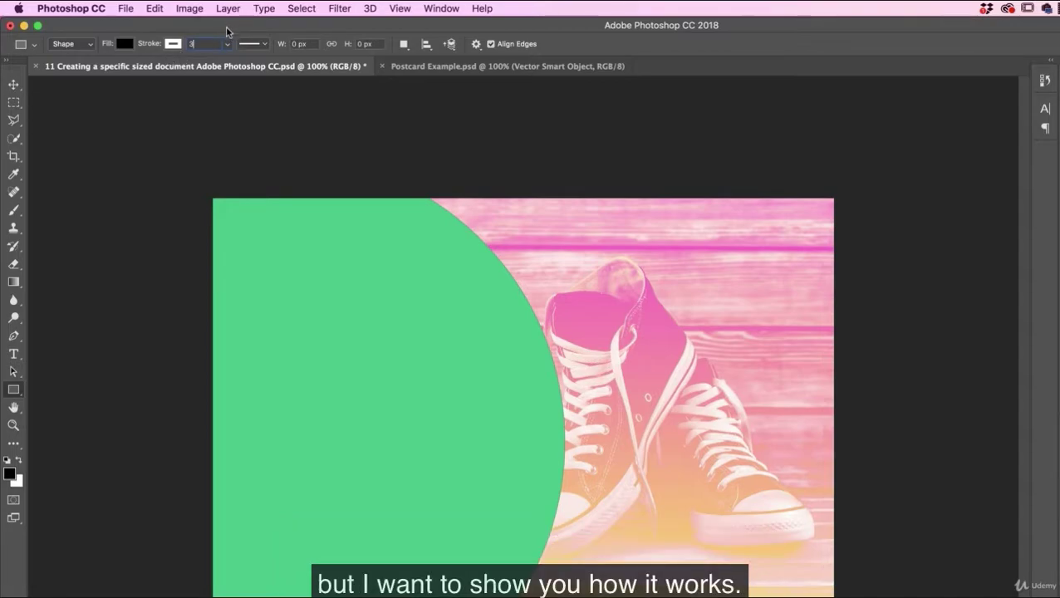
{"action": "mouse_move", "coordinate": [250, 450]}
{"action": "left_mouse_down"}
{"action": "mouse_move", "coordinate": [379, 509]}
{"action": "mouse_move", "coordinate": [486, 530]}
{"action": "left_mouse_up"}
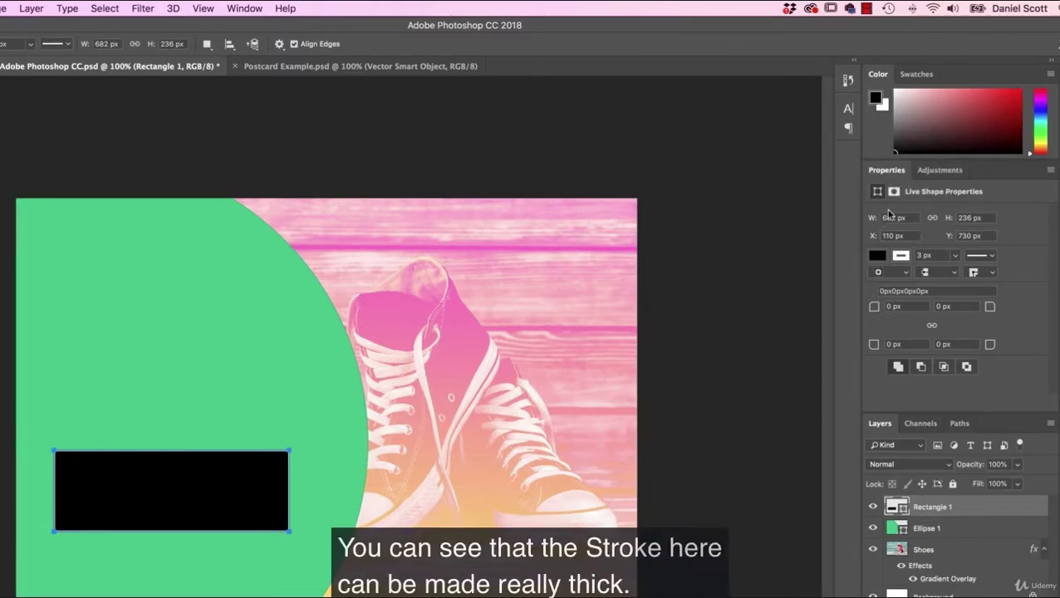
Increase the rectangle's stroke width to about 37.43 px and align the stroke to the centre of its edge.
{"action": "left_click", "coordinate": [955, 255]}
{"action": "mouse_move", "coordinate": [965, 274]}
{"action": "left_mouse_down"}
{"action": "mouse_move", "coordinate": [987, 274]}
{"action": "mouse_move", "coordinate": [964, 274]}
{"action": "left_mouse_up"}
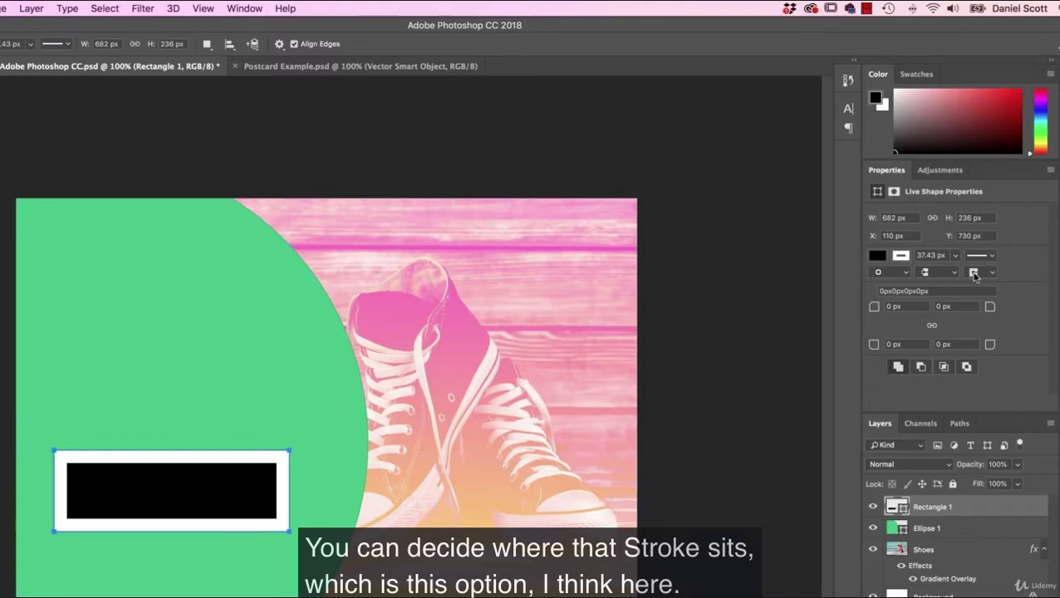
{"action": "left_click", "coordinate": [977, 274]}
{"action": "left_click", "coordinate": [979, 281]}
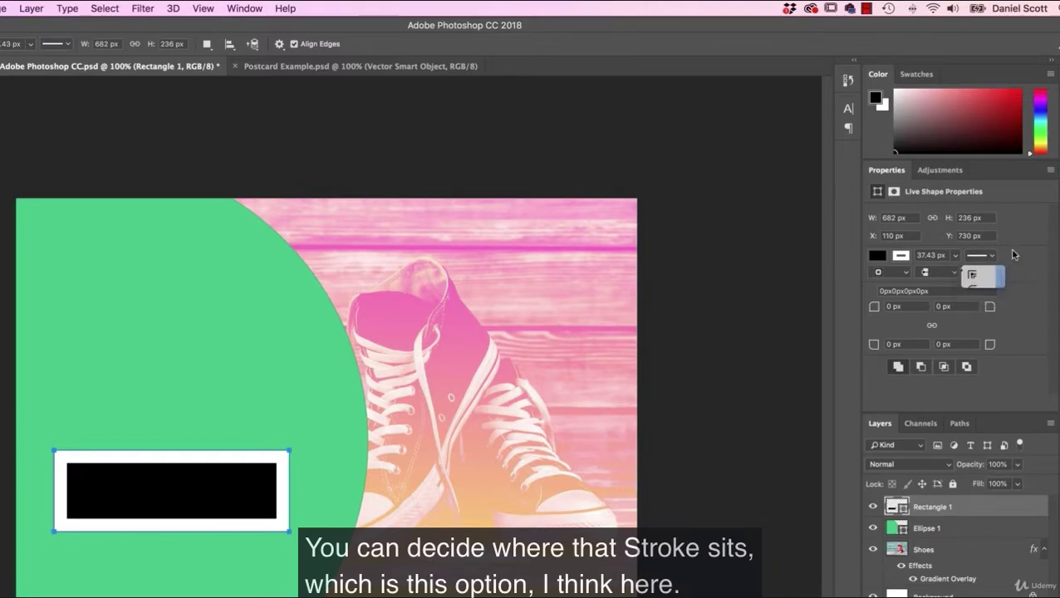
{"action": "left_click", "coordinate": [898, 274]}
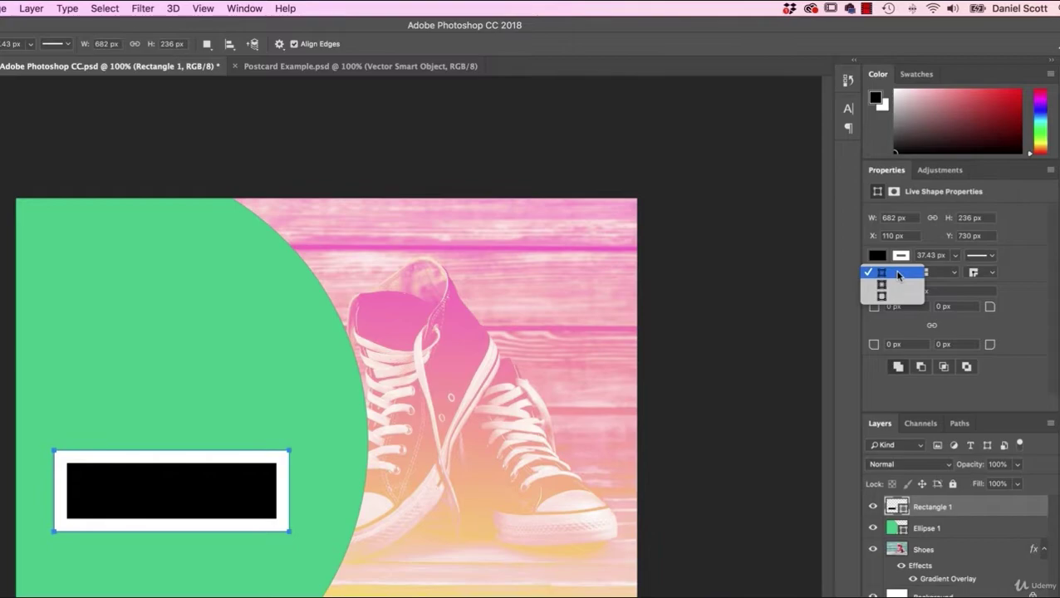
{"action": "left_click", "coordinate": [895, 292]}
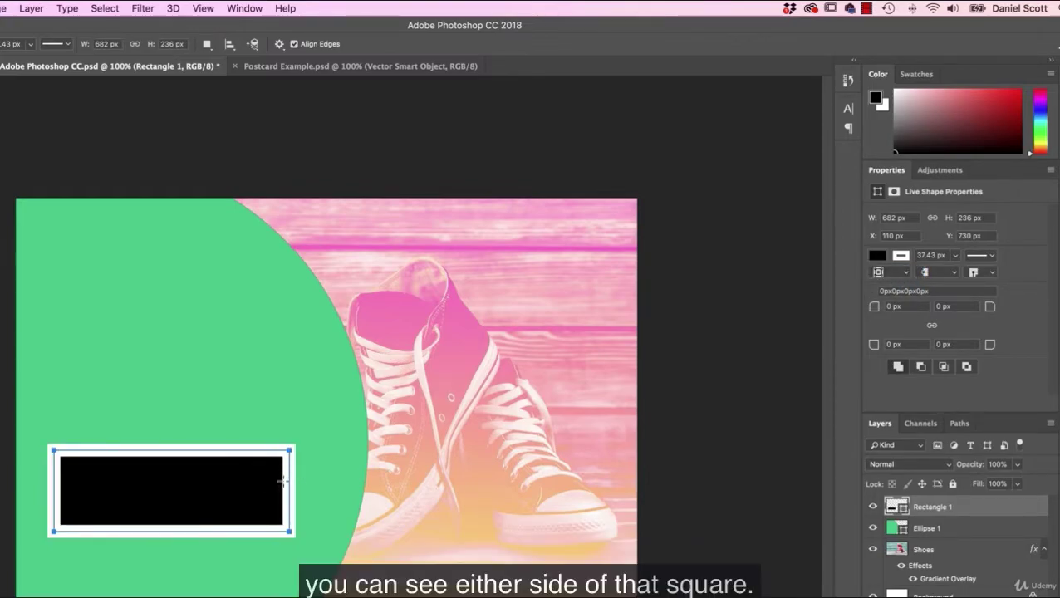
Align the rectangle's stroke to the outside of its edge, then set the stroke to none.
{"action": "left_click", "coordinate": [898, 274]}
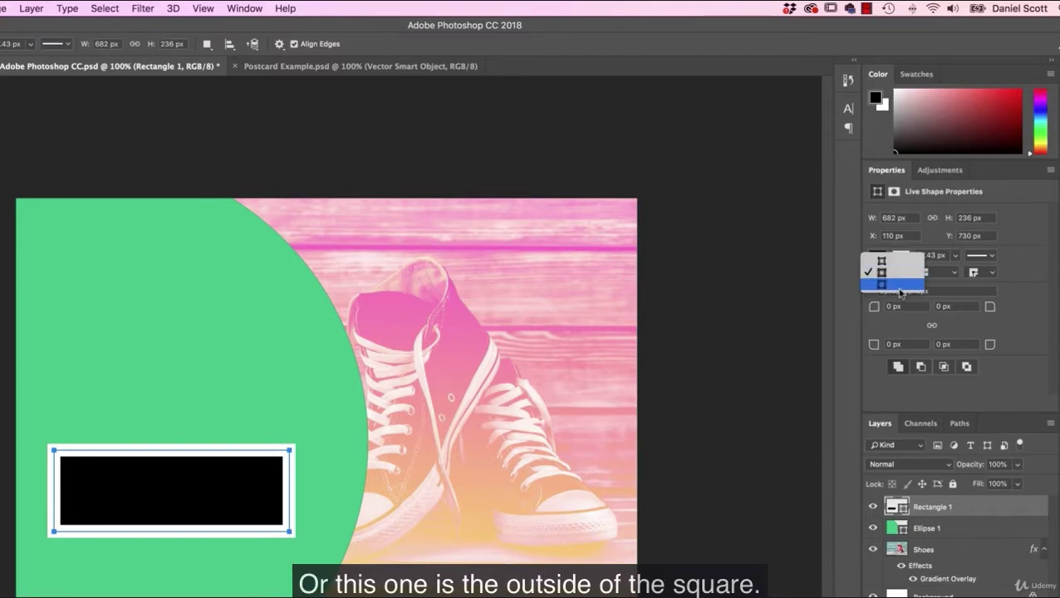
{"action": "left_click", "coordinate": [899, 286]}
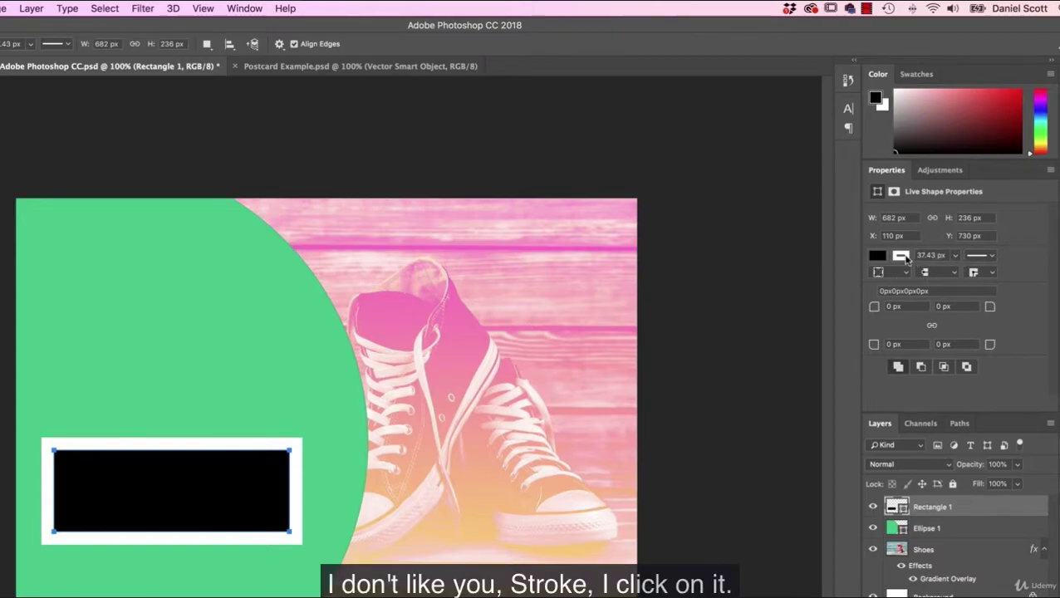
{"action": "left_click", "coordinate": [902, 256]}
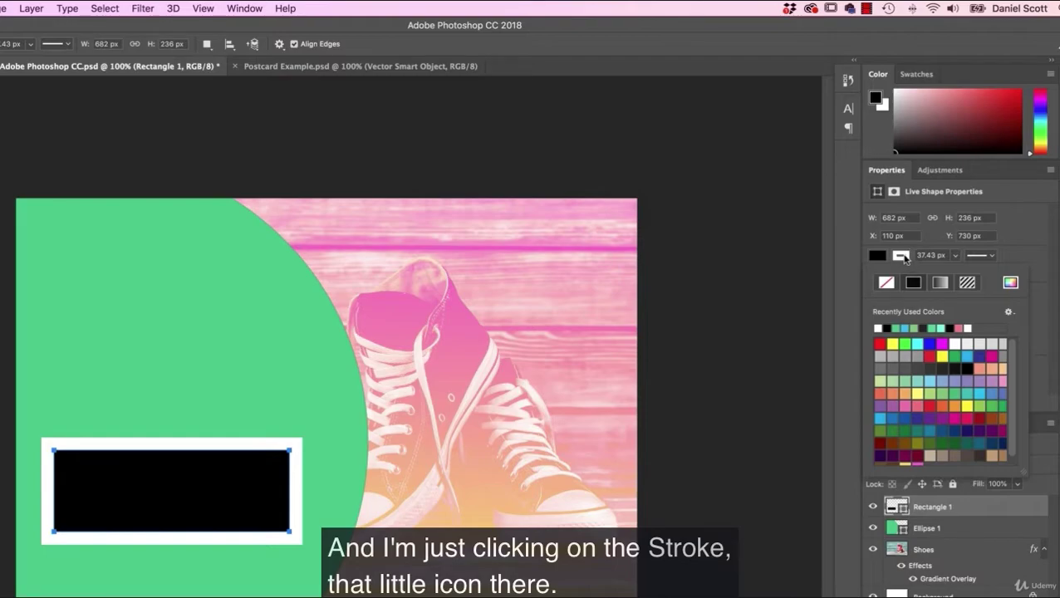
{"action": "left_click", "coordinate": [887, 284]}
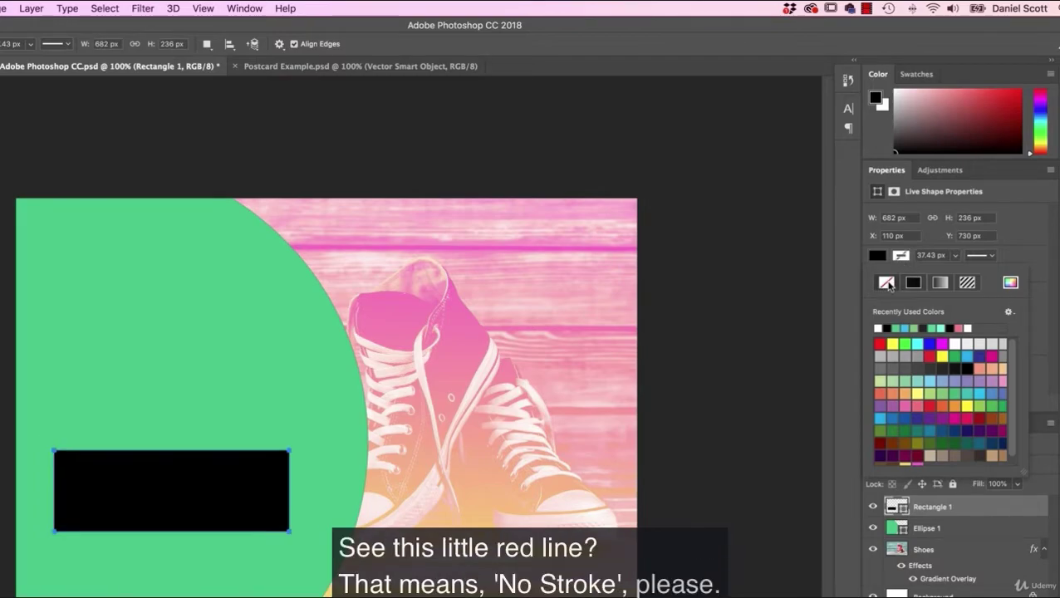
{"action": "left_click", "coordinate": [1017, 256]}
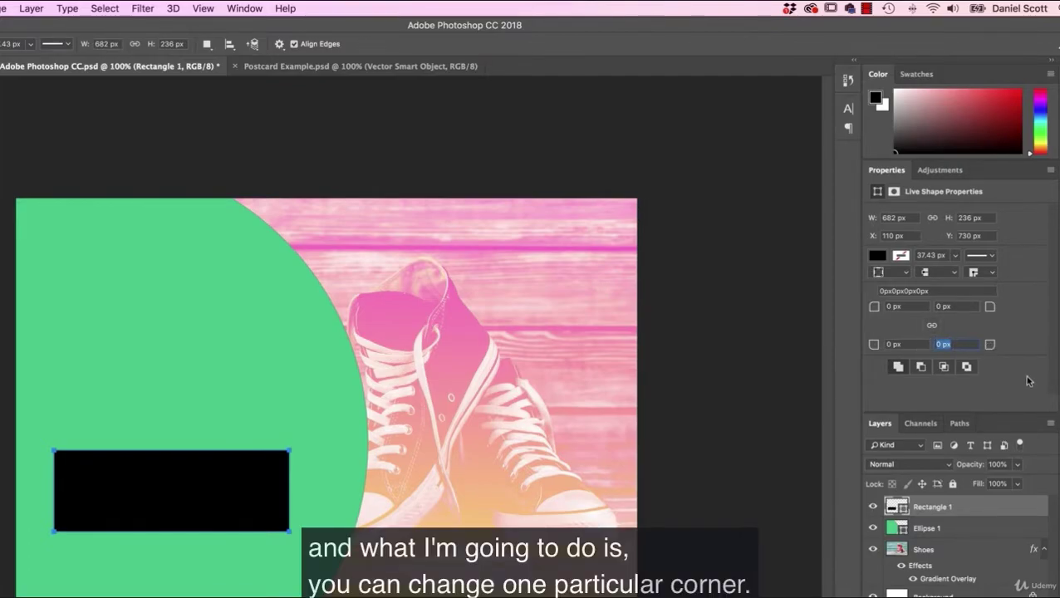
Try a 20 px radius on the rectangle's bottom-right corner, then a 50 px radius.
{"action": "type", "text": "20"}
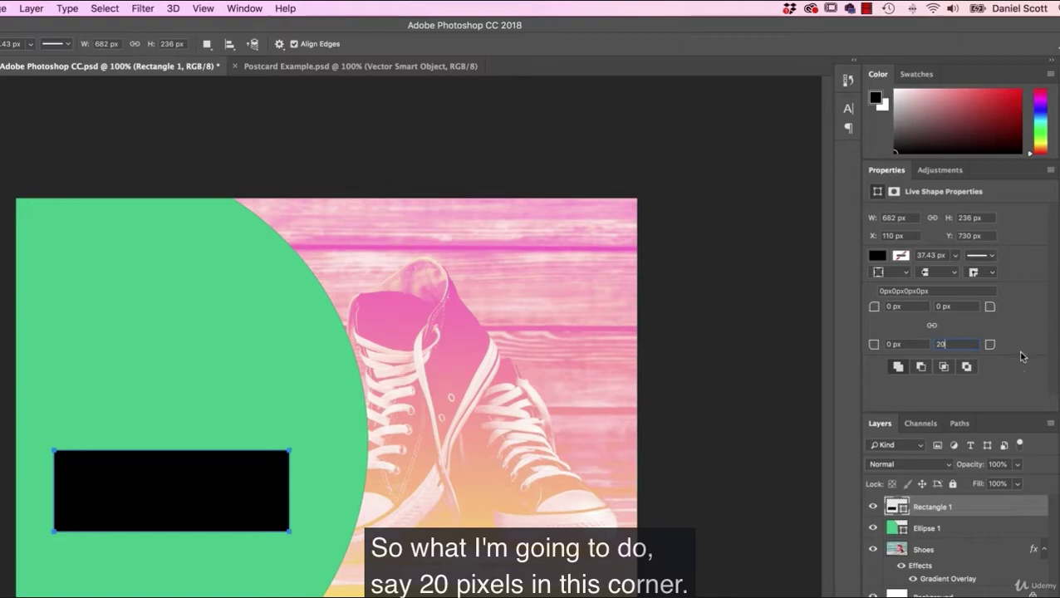
{"action": "key", "text": "Return"}
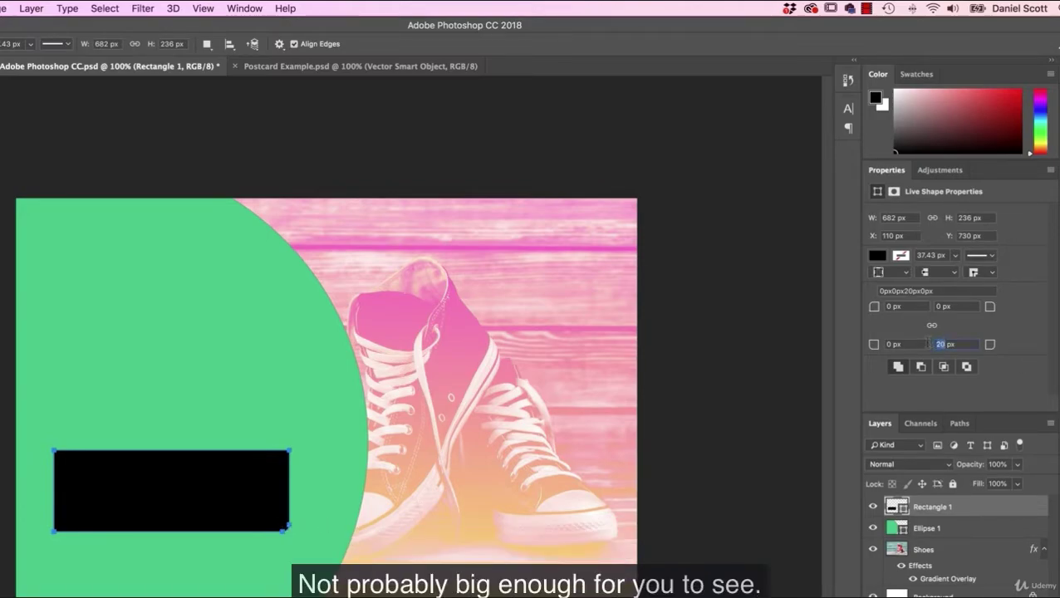
{"action": "type", "text": "50"}
{"action": "key", "text": "Return"}
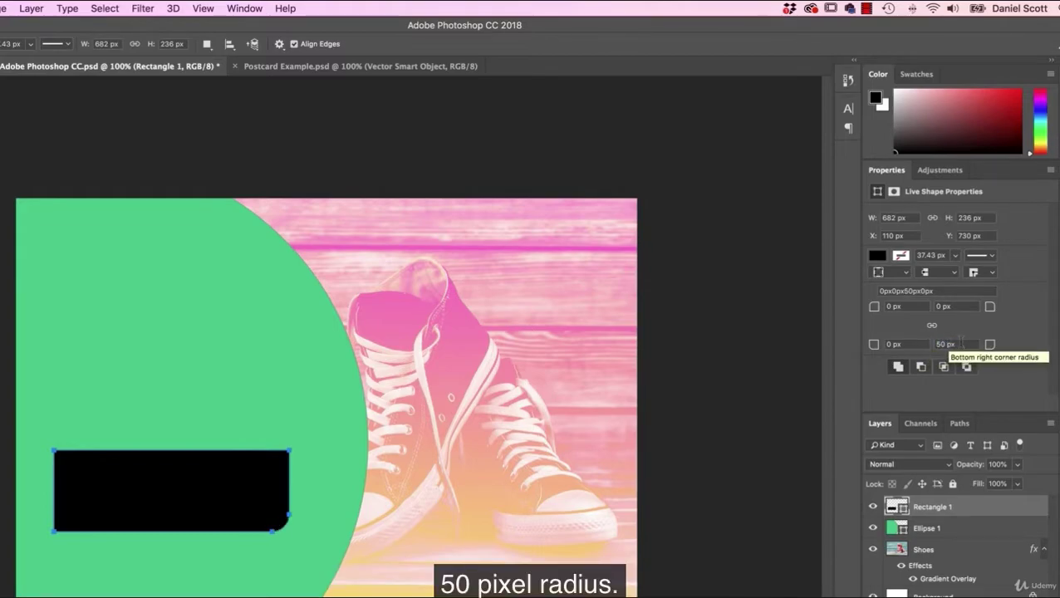
Reset the rectangle's linked corner radii to 0 px, then round only the bottom-right corner to about 67 px.
{"action": "key", "text": "super+plus"}
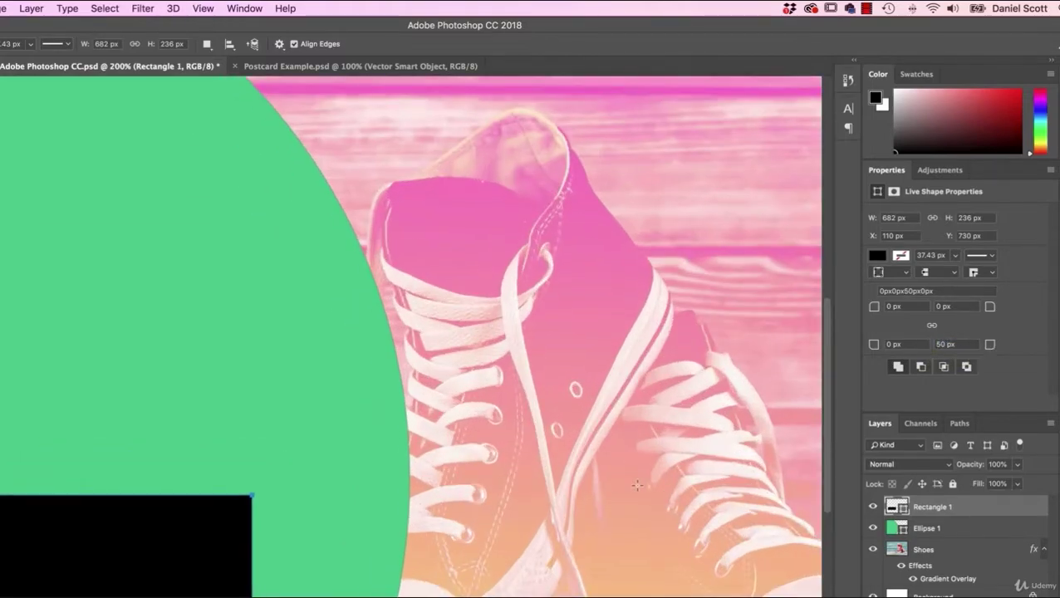
{"action": "left_click_drag", "start_coordinate": [604, 508], "coordinate": [947, 283]}
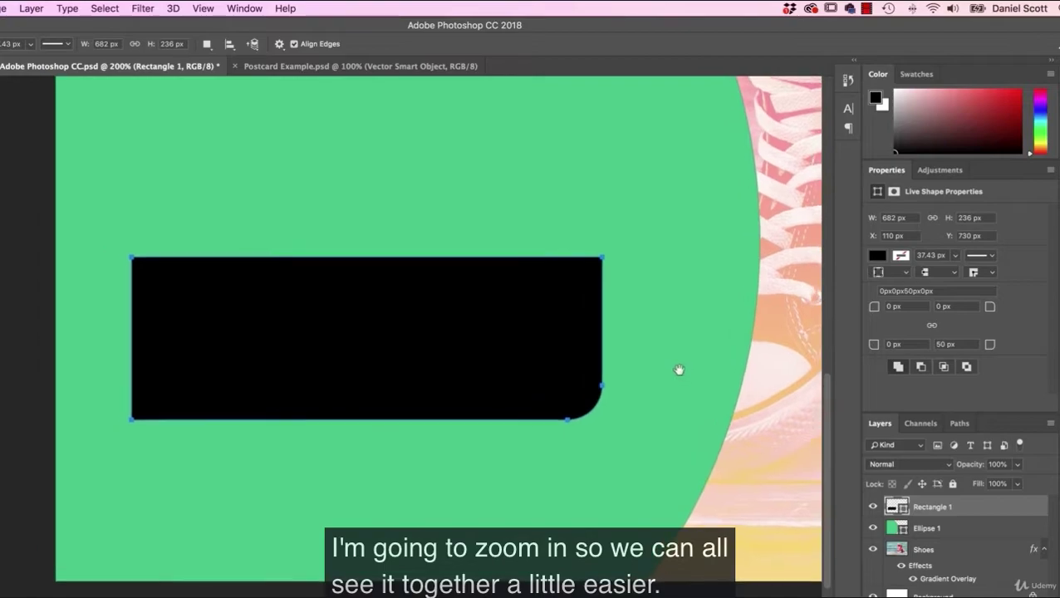
{"action": "left_click_drag", "start_coordinate": [677, 371], "coordinate": [690, 336]}
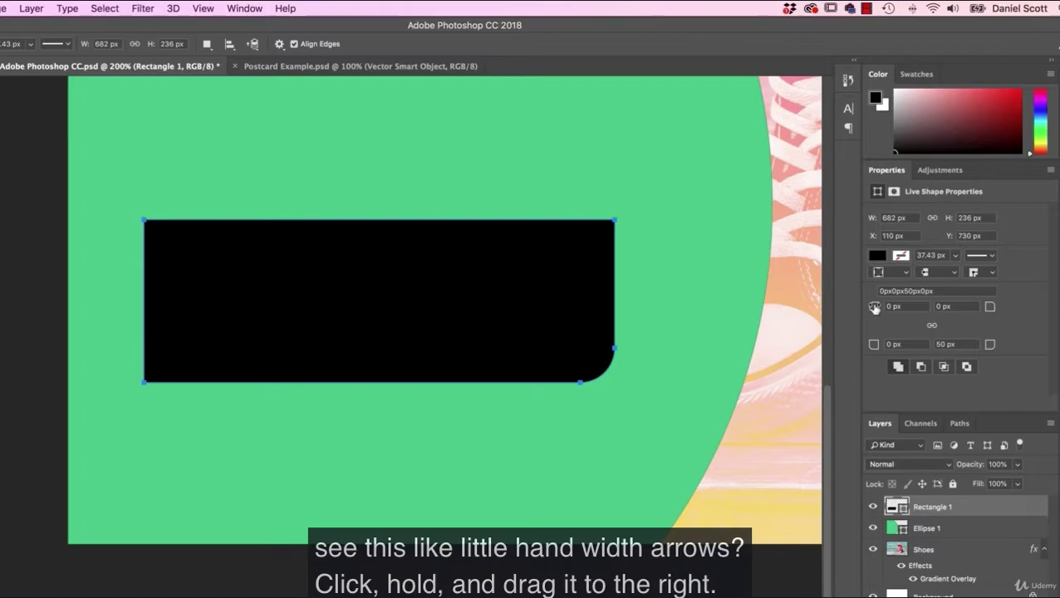
{"action": "left_click_drag", "start_coordinate": [874, 309], "coordinate": [733, 306]}
{"action": "left_click_drag", "start_coordinate": [874, 310], "coordinate": [640, 343]}
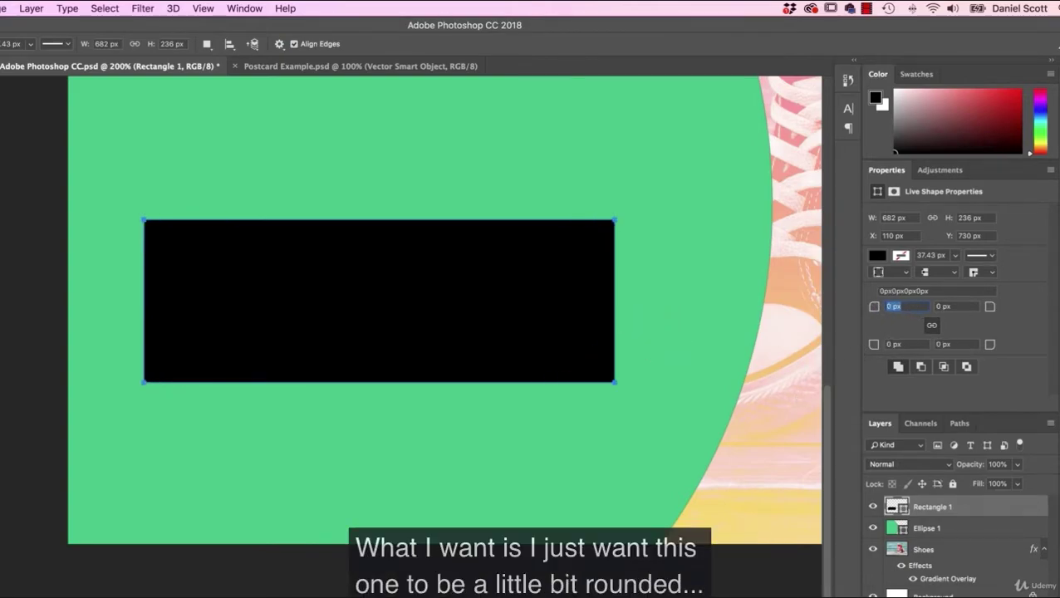
{"action": "left_click_drag", "start_coordinate": [988, 350], "coordinate": [1033, 353]}
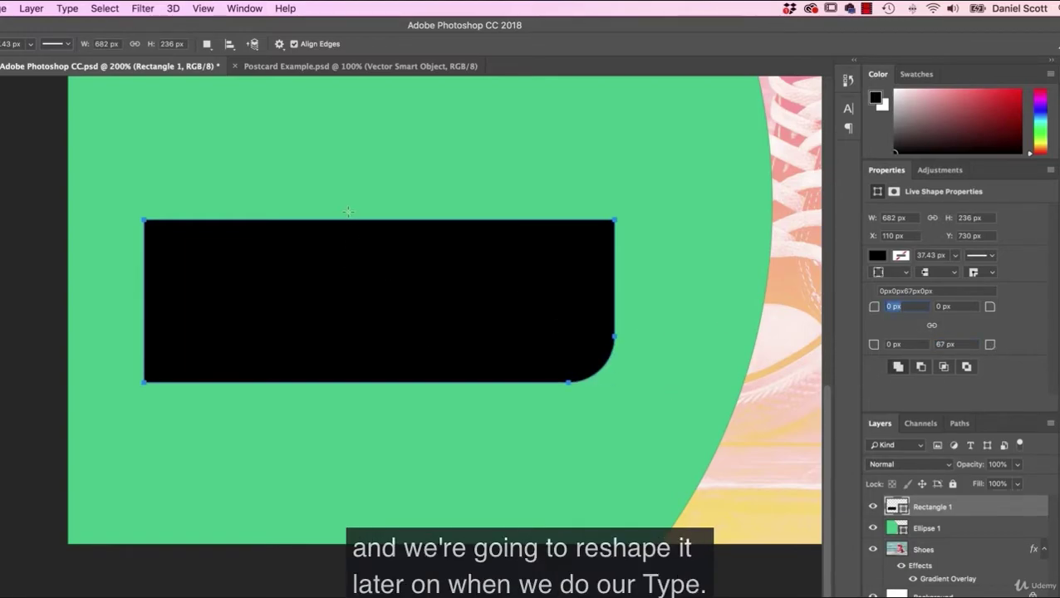
Examine the text box and the stars in Postcard Example.psd and return to the working document.
{"action": "left_click", "coordinate": [364, 67]}
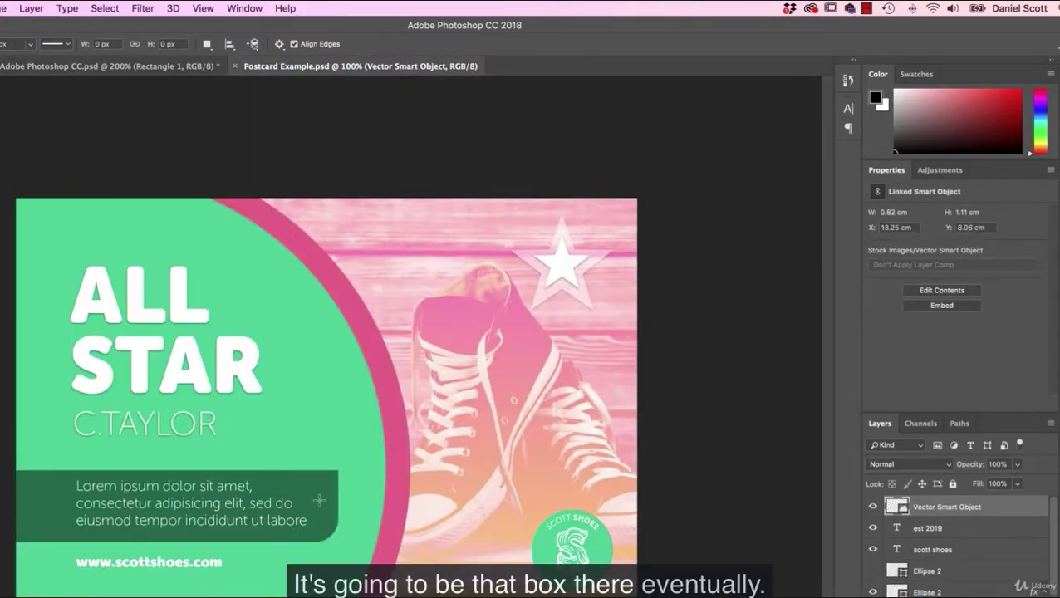
{"action": "left_click", "coordinate": [101, 66]}
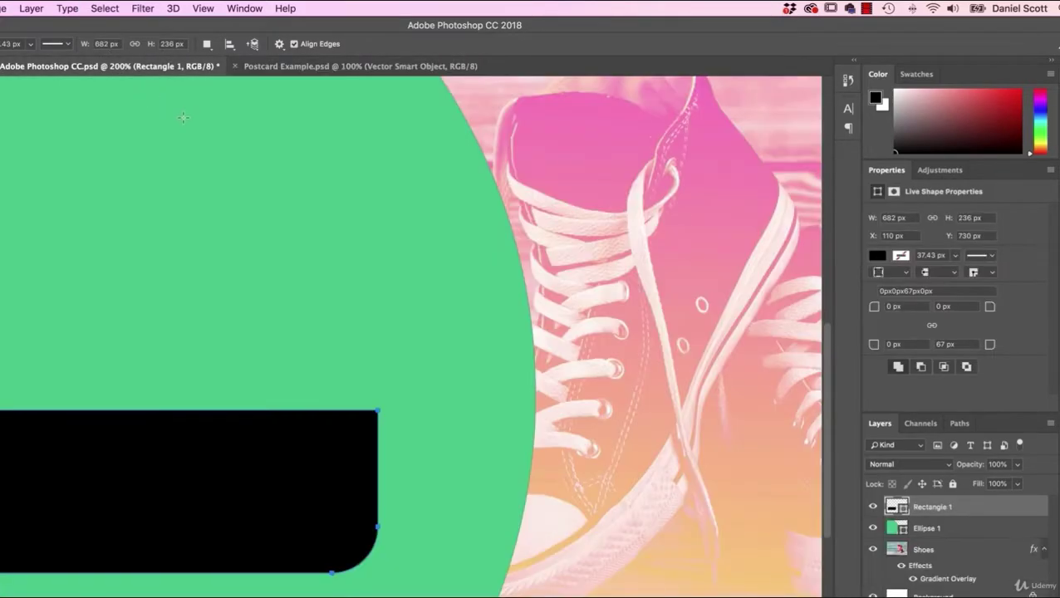
{"action": "key", "text": "super+minus"}
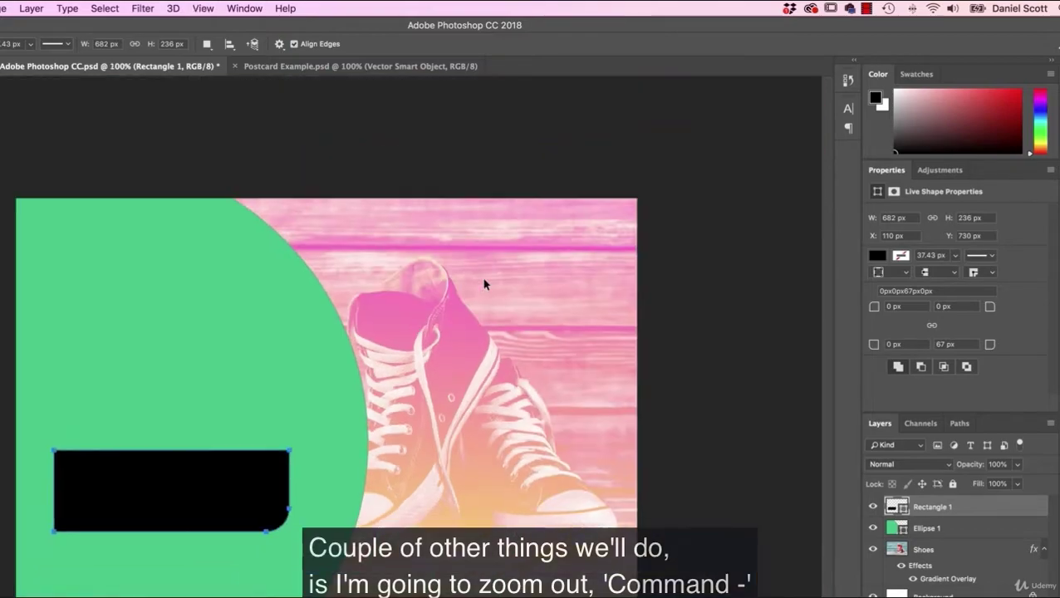
{"action": "key", "text": "super+minus"}
{"action": "key", "text": "super+plus"}
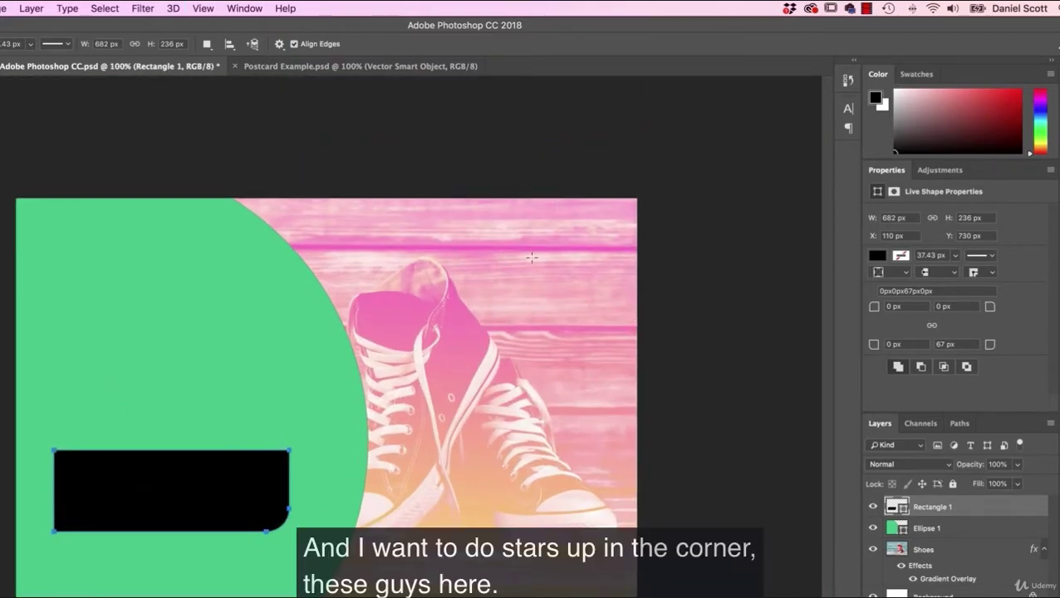
{"action": "left_click", "coordinate": [319, 67]}
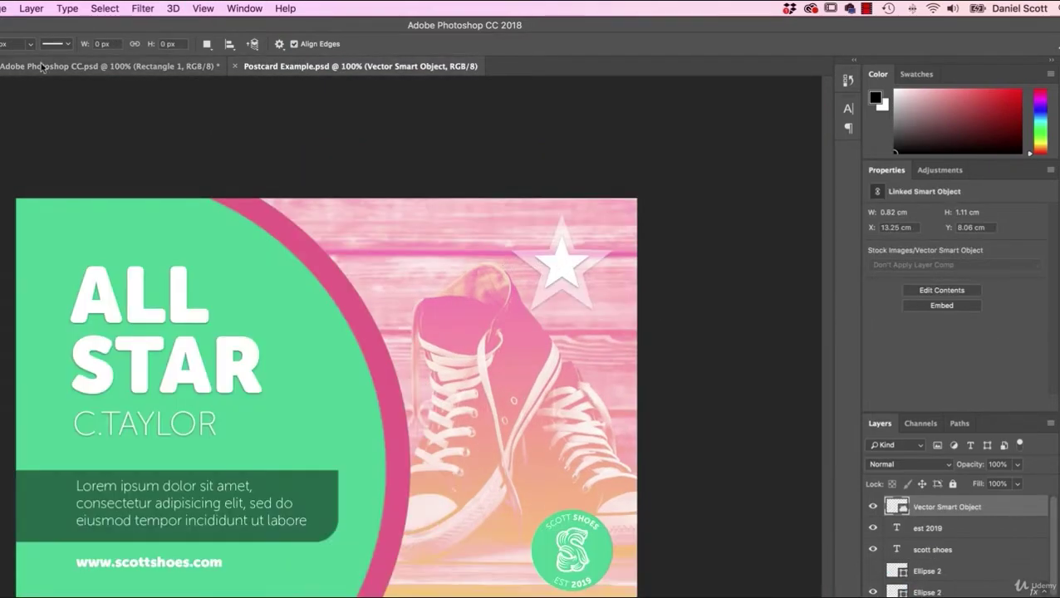
{"action": "left_click", "coordinate": [71, 66]}
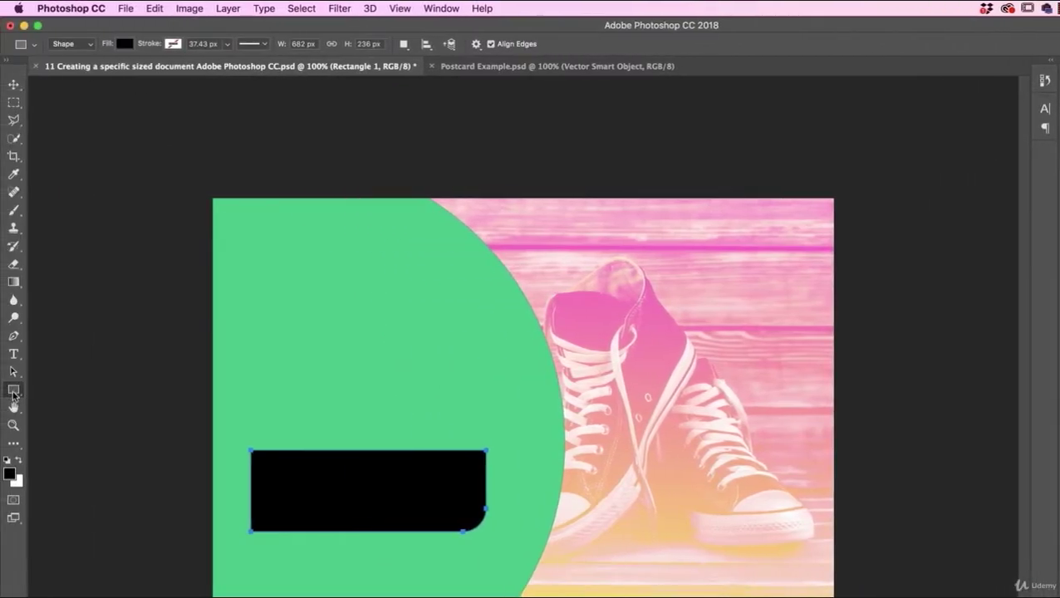
Switch to the Polygon Tool.
{"action": "left_click", "coordinate": [13, 390]}
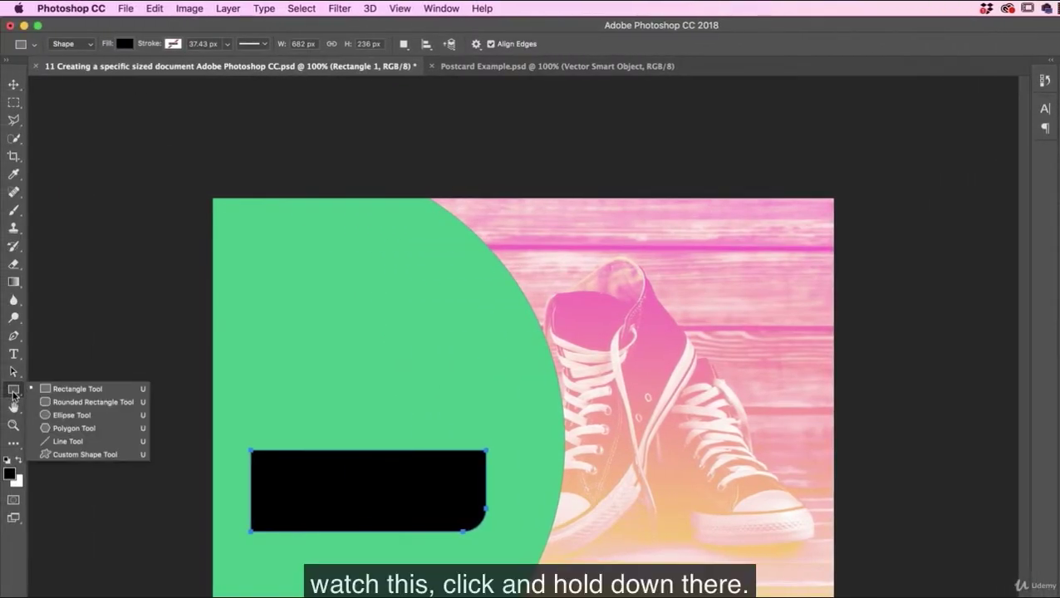
{"action": "left_click", "coordinate": [75, 428]}
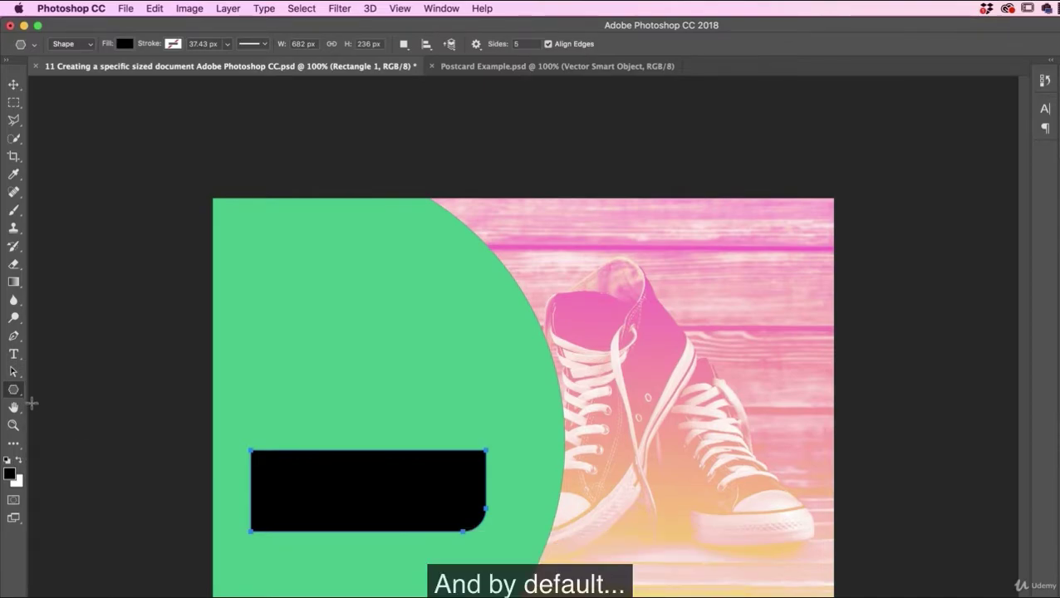
Try a five-sided polygon about 558 by 533 px and a ten-sided one about 762 by 741 px, undoing each.
{"action": "left_click_drag", "start_coordinate": [607, 342], "coordinate": [606, 436]}
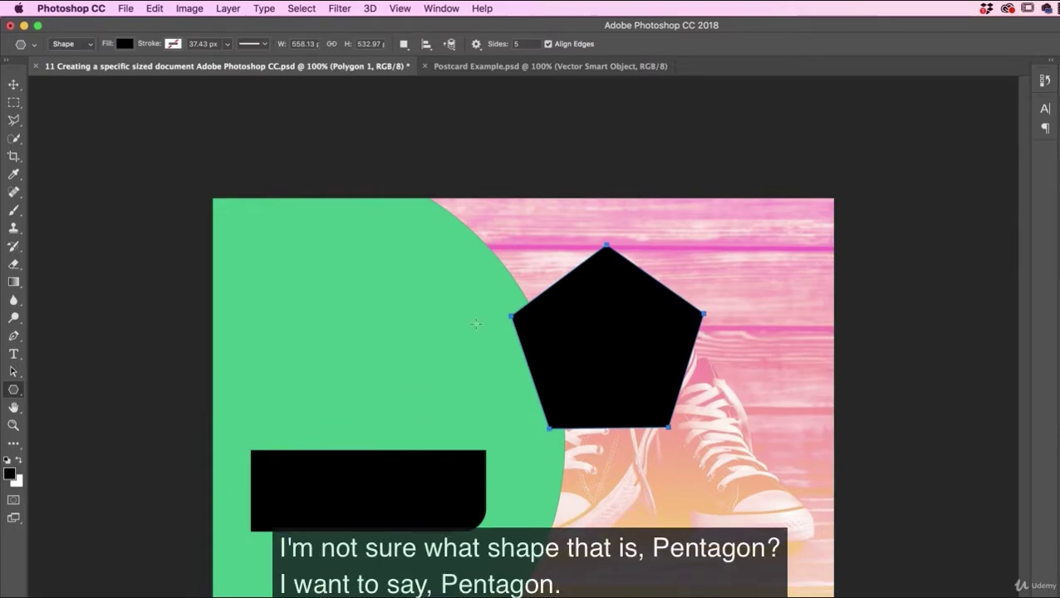
{"action": "key", "text": "super+z"}
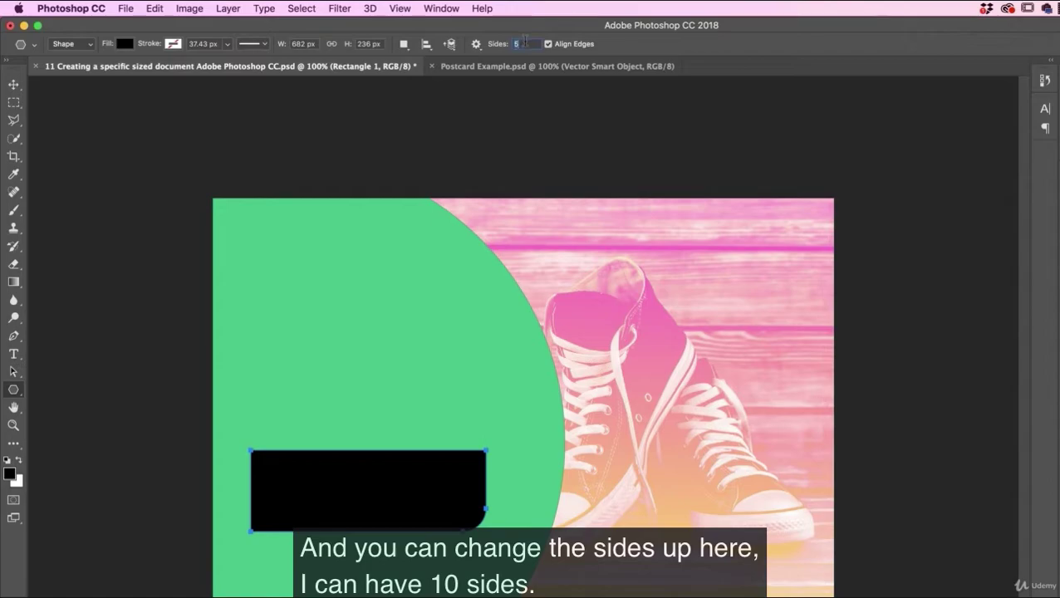
{"action": "type", "text": "10"}
{"action": "left_click_drag", "start_coordinate": [555, 366], "coordinate": [667, 433]}
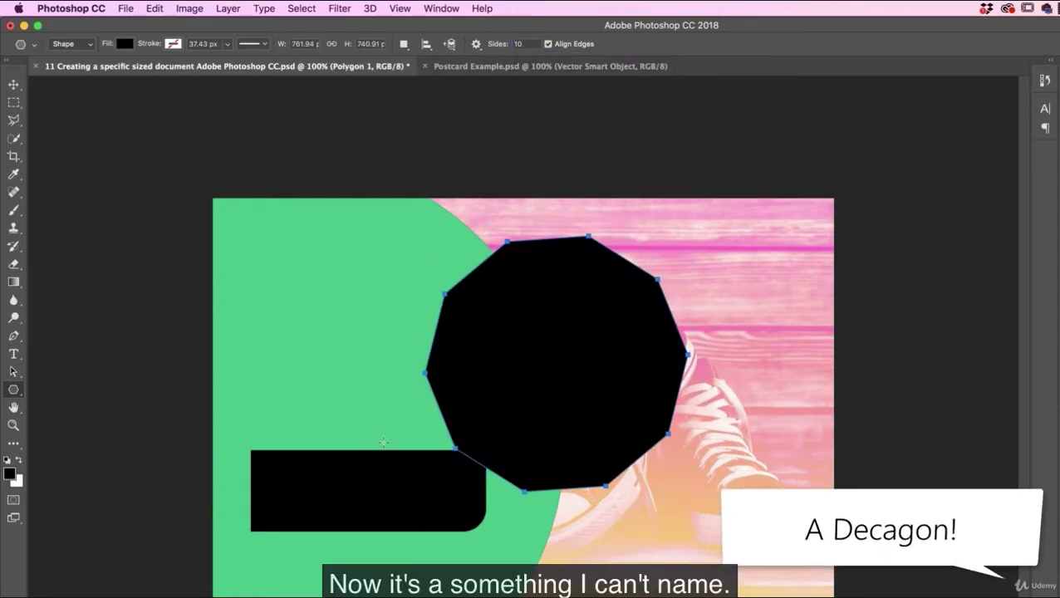
{"action": "key", "text": "alt+super+z"}
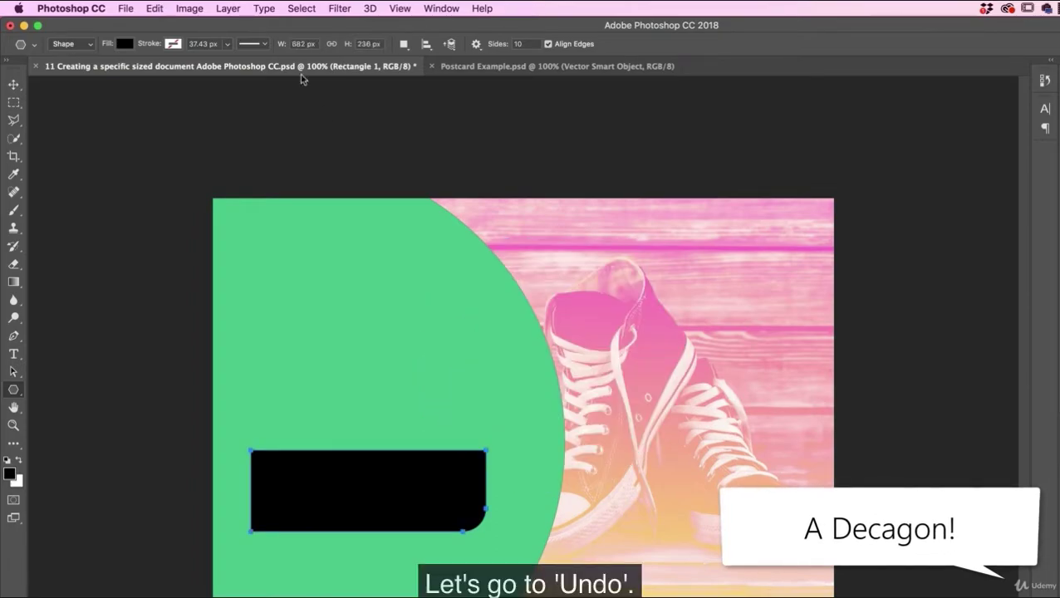
Step backward past the rectangle's corner rounding and step forward again to restore it.
{"action": "left_click", "coordinate": [155, 7]}
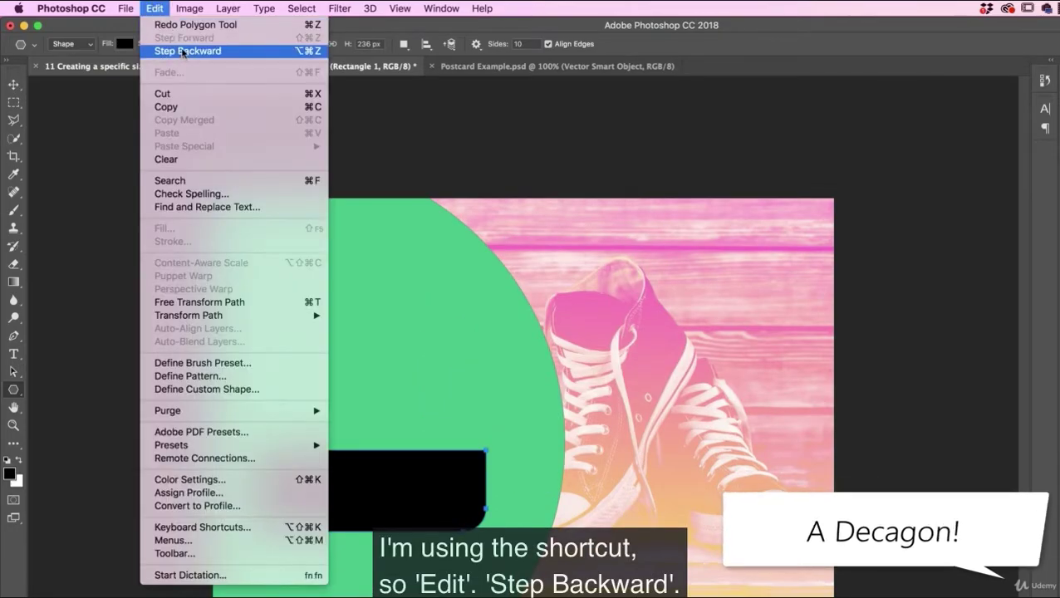
{"action": "left_click", "coordinate": [299, 55]}
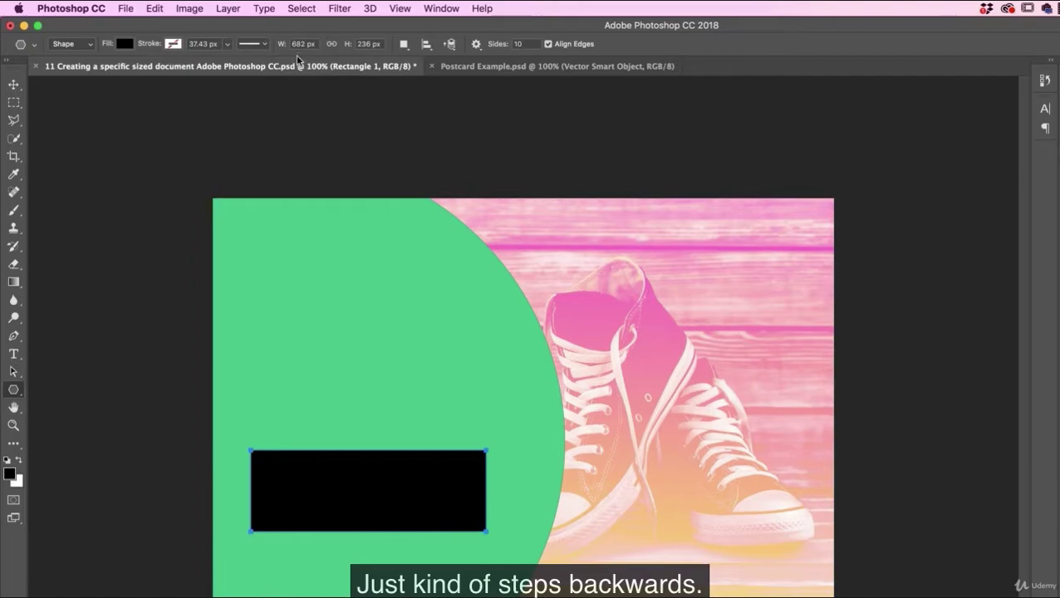
{"action": "key", "text": "super+shift+z"}
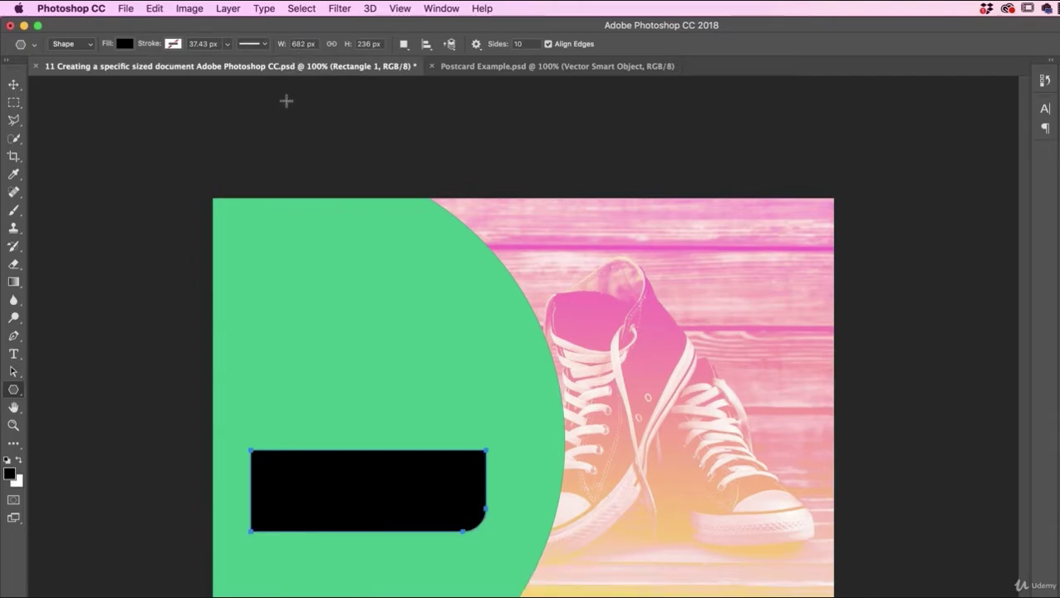
{"action": "left_click", "coordinate": [158, 8]}
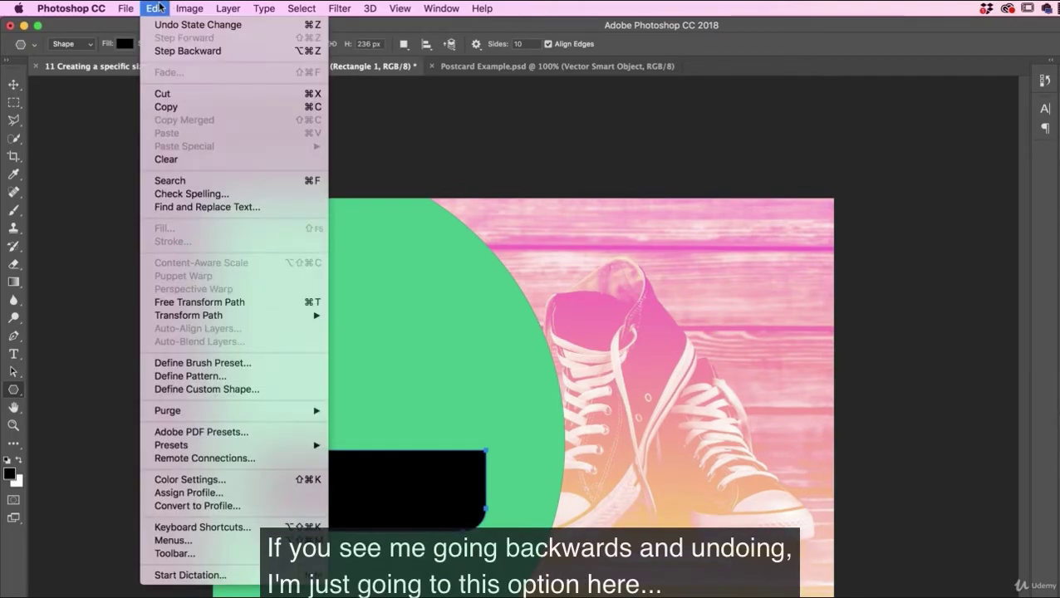
{"action": "left_click", "coordinate": [195, 50]}
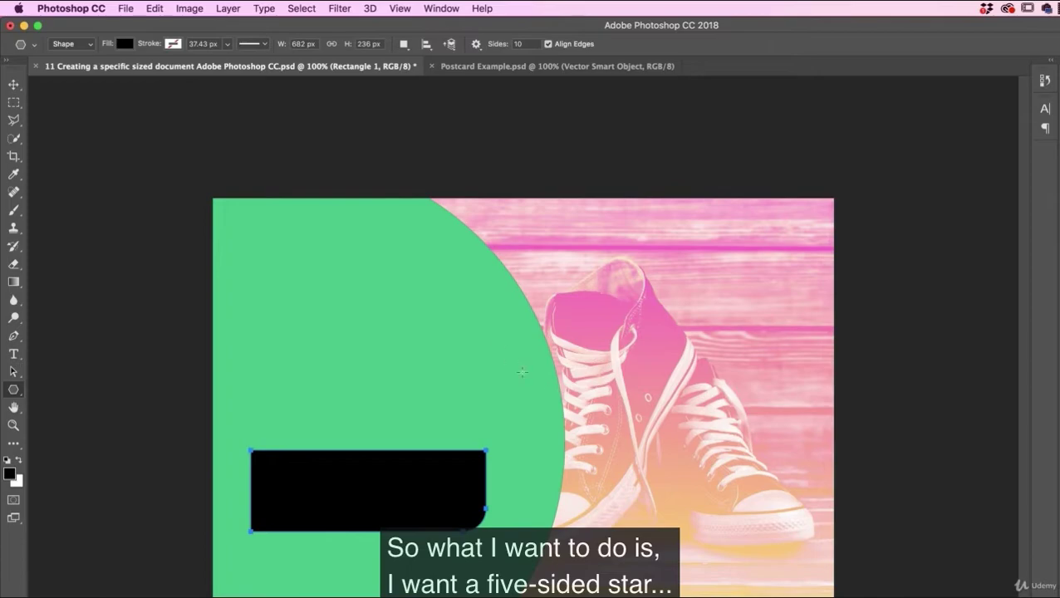
Set the polygon to 5 sides and turn on the Star option.
{"action": "left_click", "coordinate": [503, 46]}
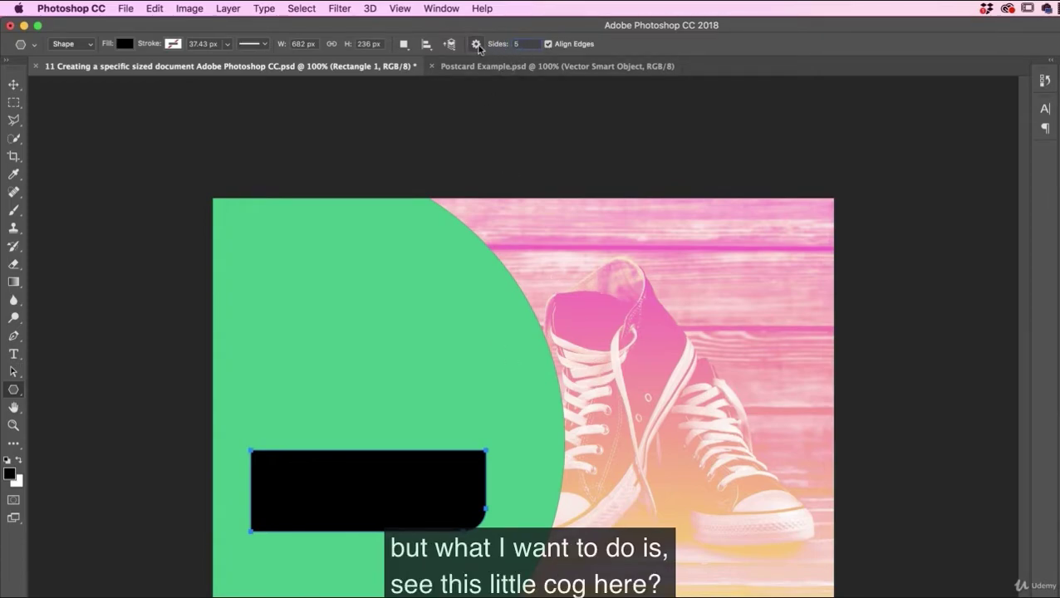
{"action": "left_click", "coordinate": [476, 45]}
{"action": "left_click", "coordinate": [431, 146]}
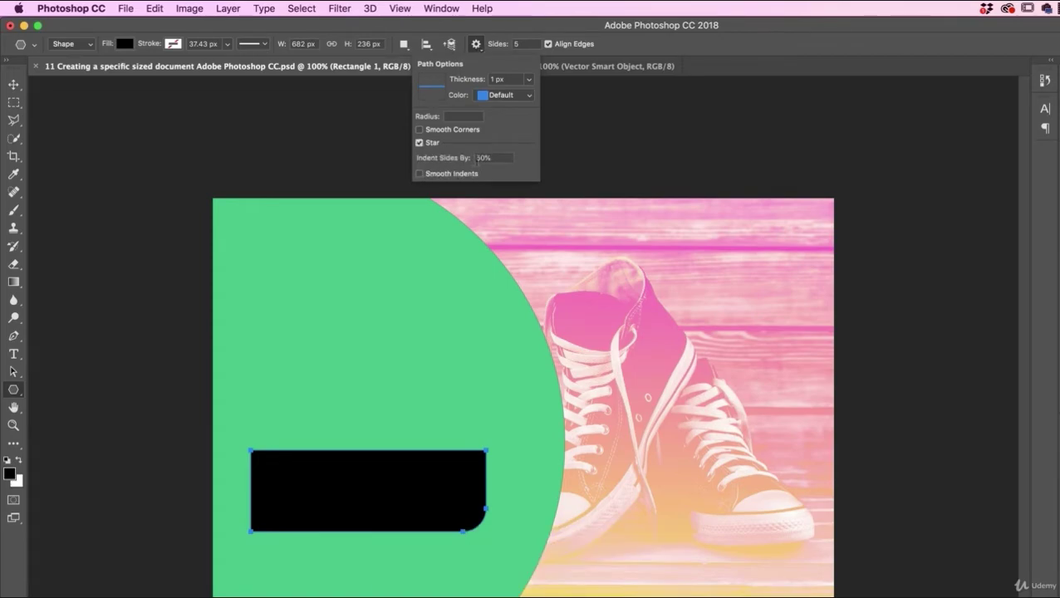
{"action": "left_click", "coordinate": [510, 26]}
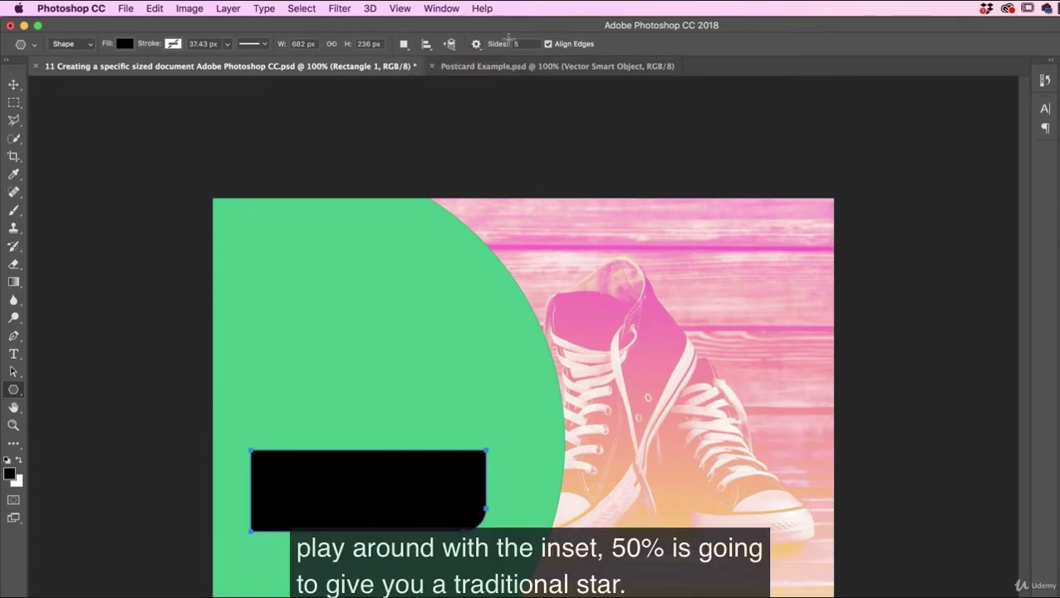
Try drawing a black star about 549 by 527 px over the shoes and undo it.
{"action": "left_click_drag", "start_coordinate": [611, 304], "coordinate": [646, 408]}
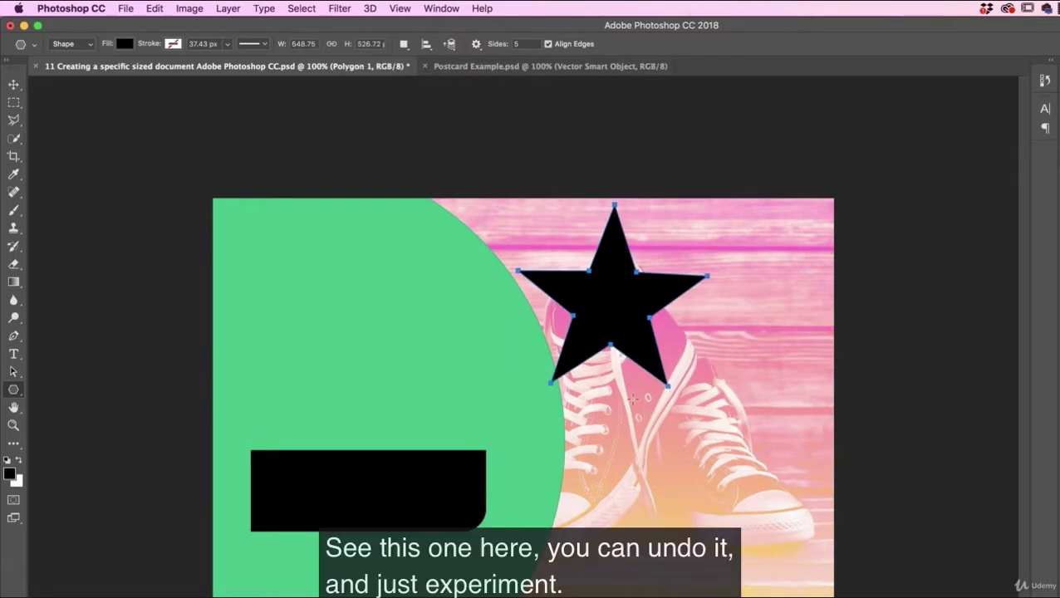
{"action": "key", "text": "ctrl+z"}
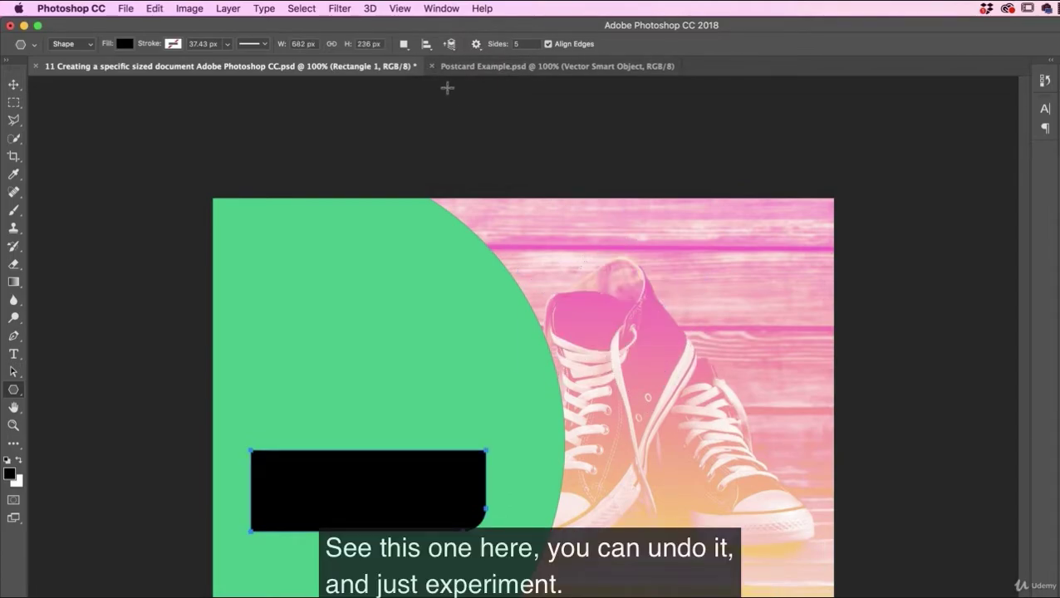
Draw a black 50-sided star about 511 by 511 px over the shoes, with its sides indented by 15%.
{"action": "left_click", "coordinate": [476, 46]}
{"action": "left_click", "coordinate": [463, 156]}
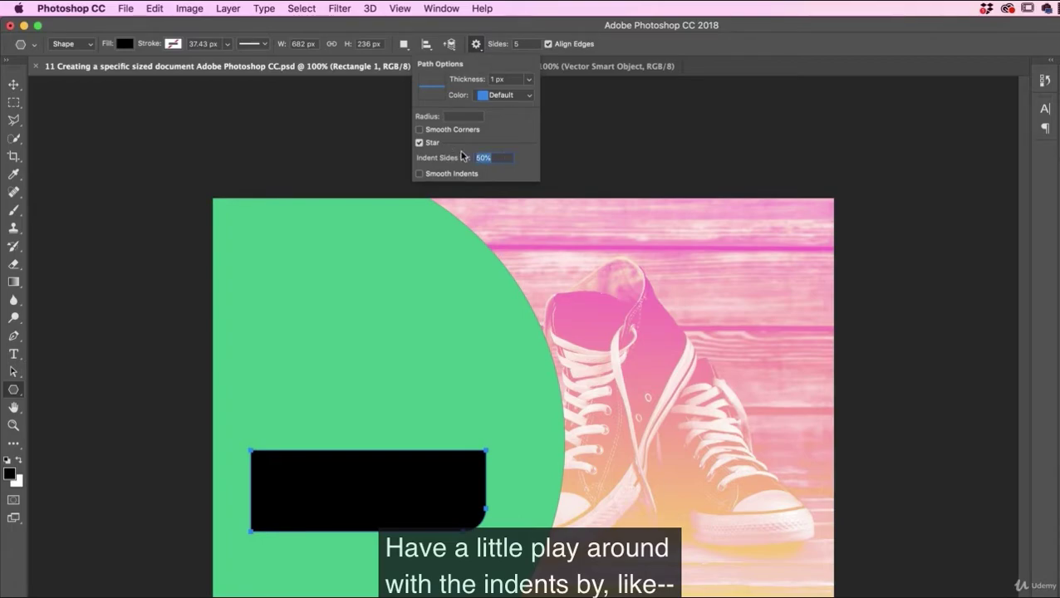
{"action": "type", "text": "15"}
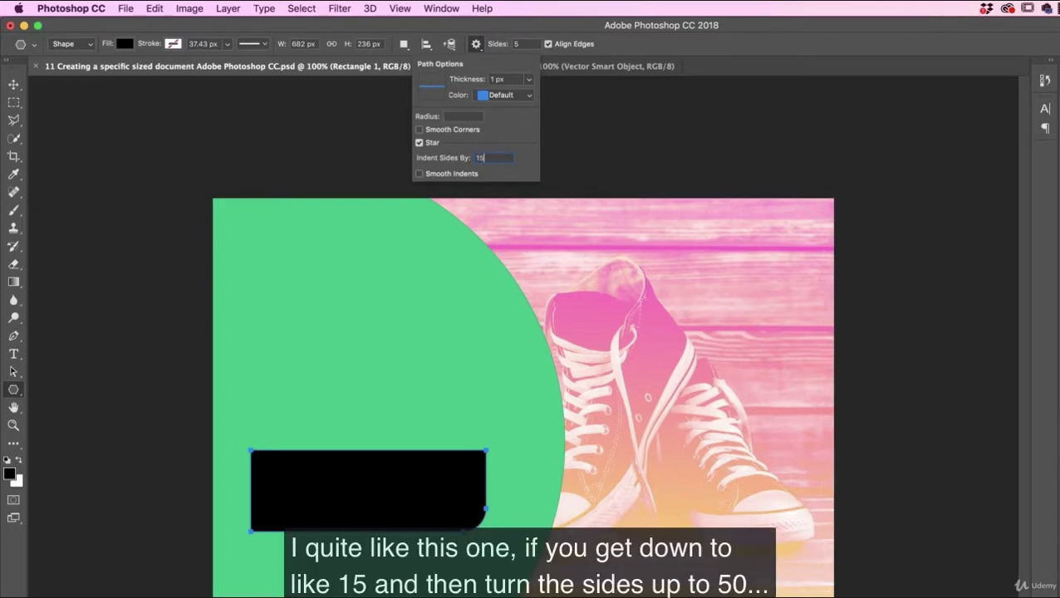
{"action": "left_click", "coordinate": [502, 47]}
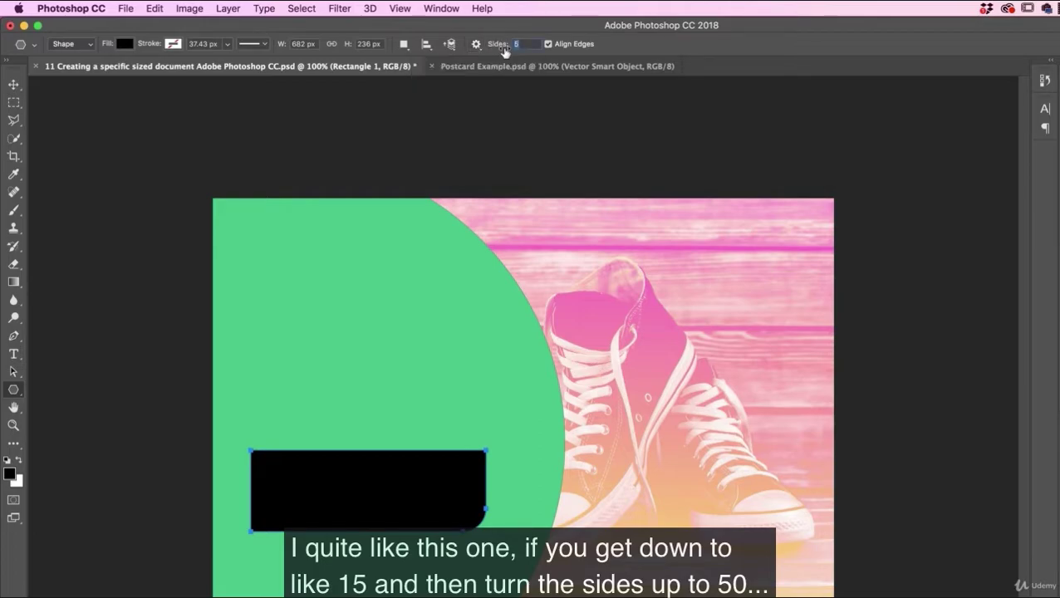
{"action": "type", "text": "50"}
{"action": "left_click_drag", "start_coordinate": [701, 345], "coordinate": [762, 418]}
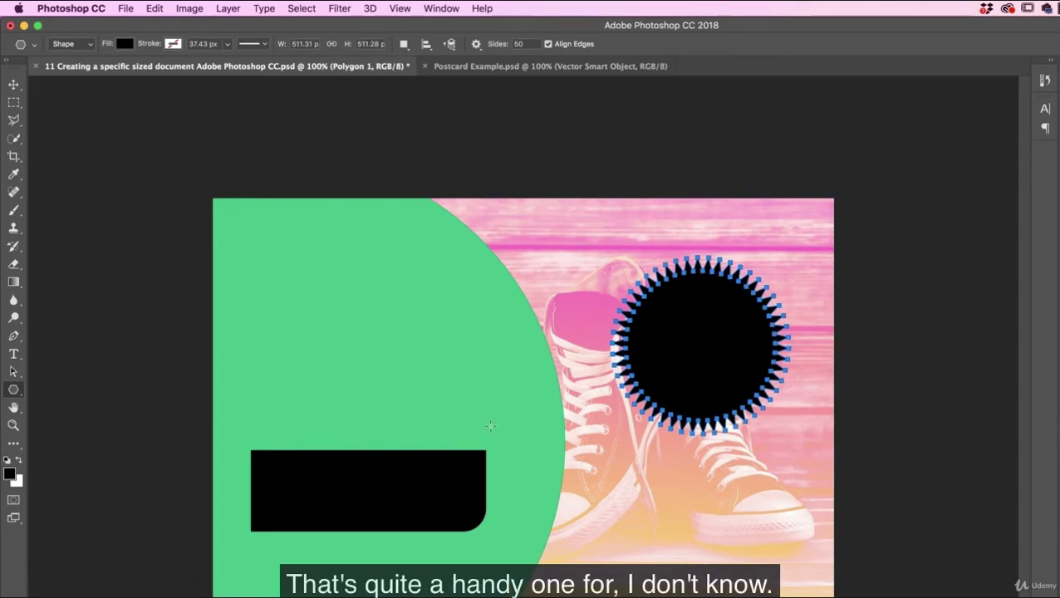
Move the spiky starburst toward the edge of the green circle and delete its layer.
{"action": "key", "text": "v"}
{"action": "left_click", "coordinate": [130, 166]}
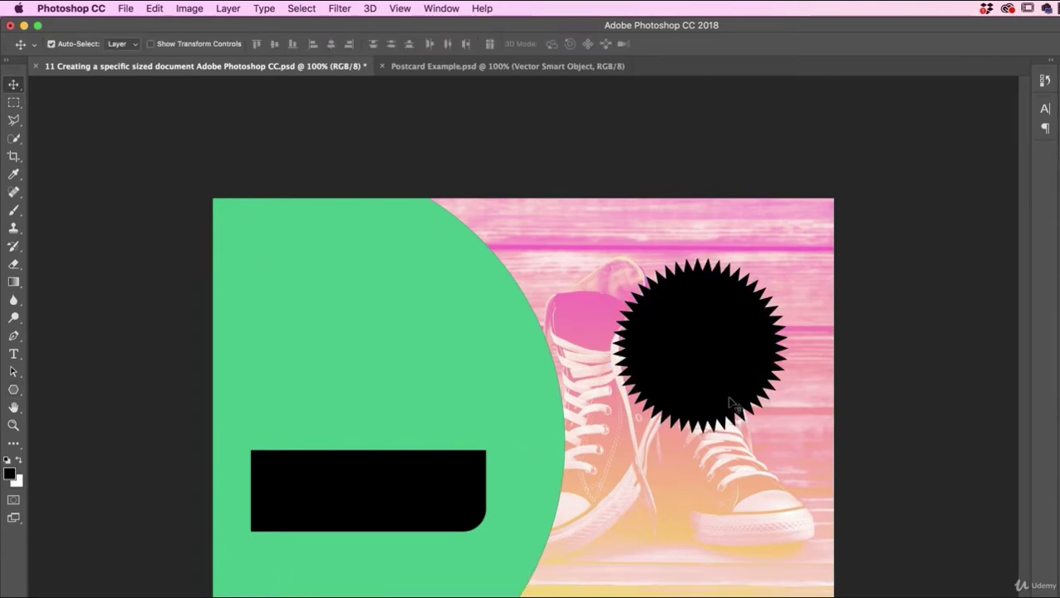
{"action": "left_click_drag", "start_coordinate": [727, 347], "coordinate": [616, 330]}
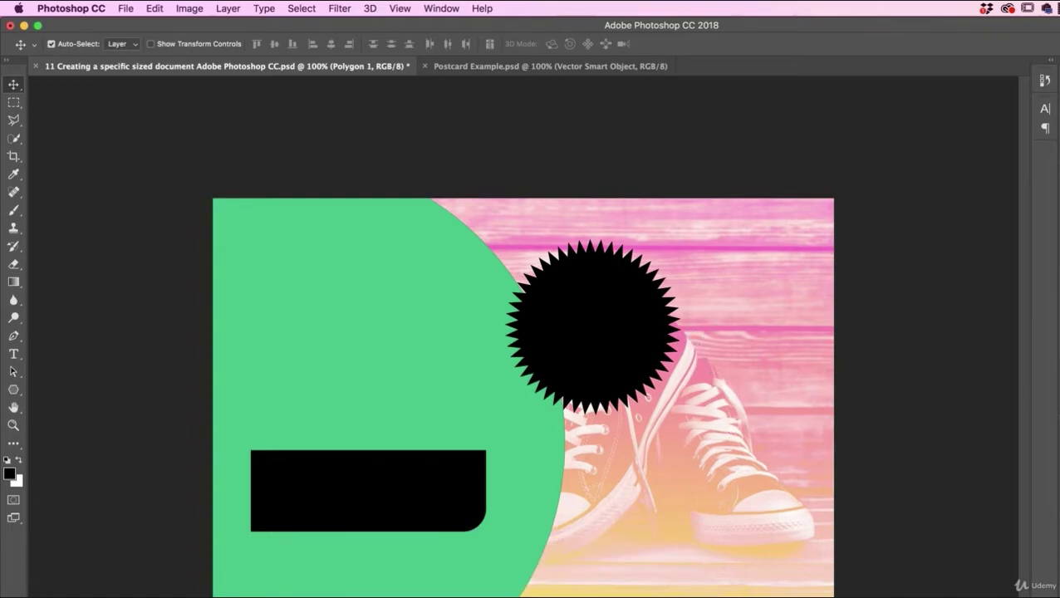
{"action": "key", "text": "Delete"}
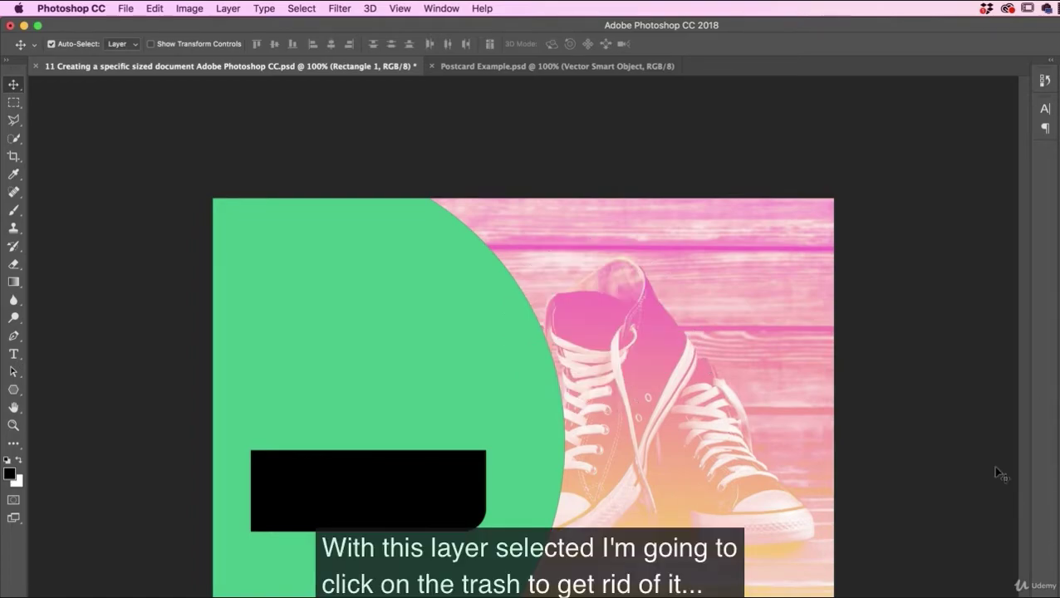
Set the Polygon tool back to 5 sides with the star's sides indented by 50%.
{"action": "left_click", "coordinate": [13, 390]}
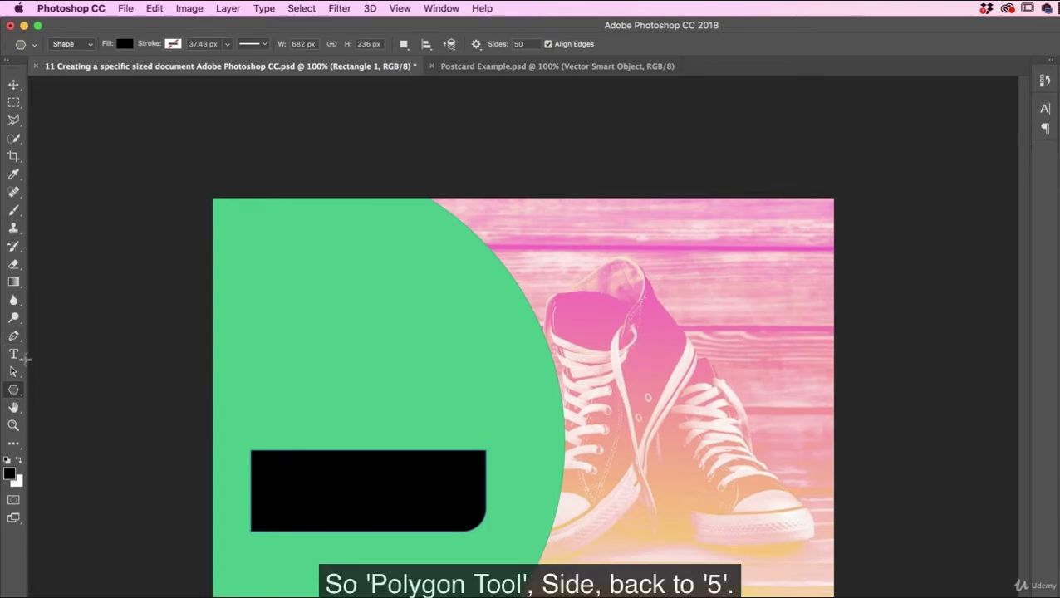
{"action": "left_click", "coordinate": [519, 43]}
{"action": "type", "text": "5"}
{"action": "left_click", "coordinate": [475, 43]}
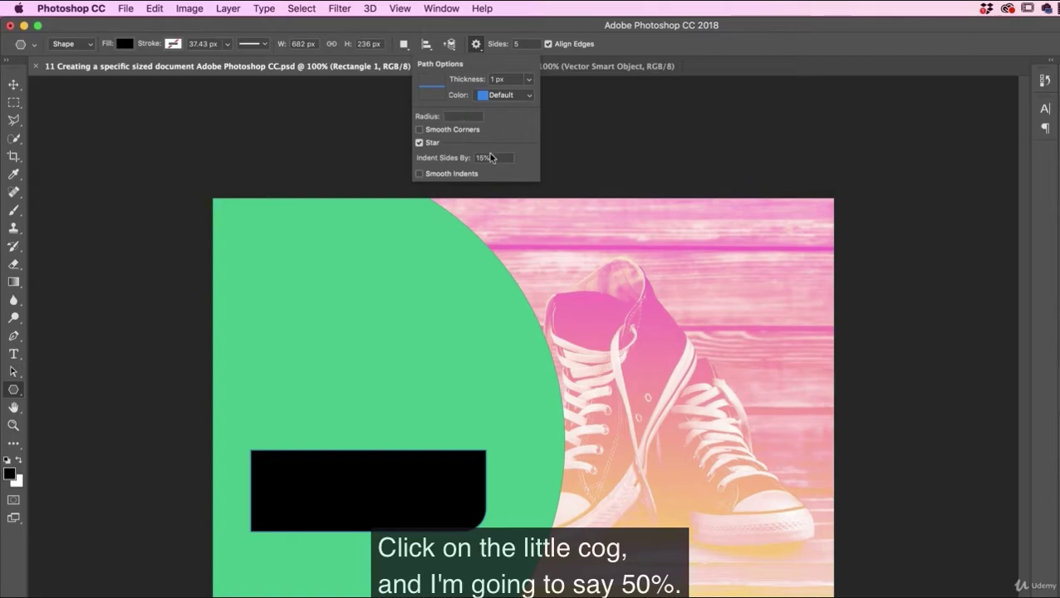
{"action": "left_click", "coordinate": [452, 152]}
{"action": "type", "text": "50"}
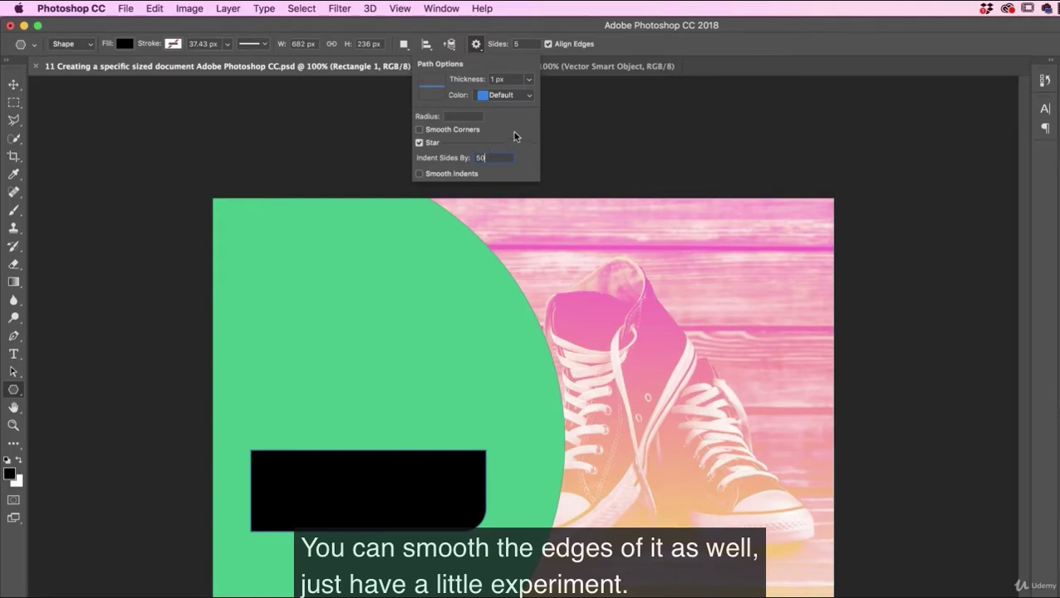
{"action": "left_click", "coordinate": [479, 43]}
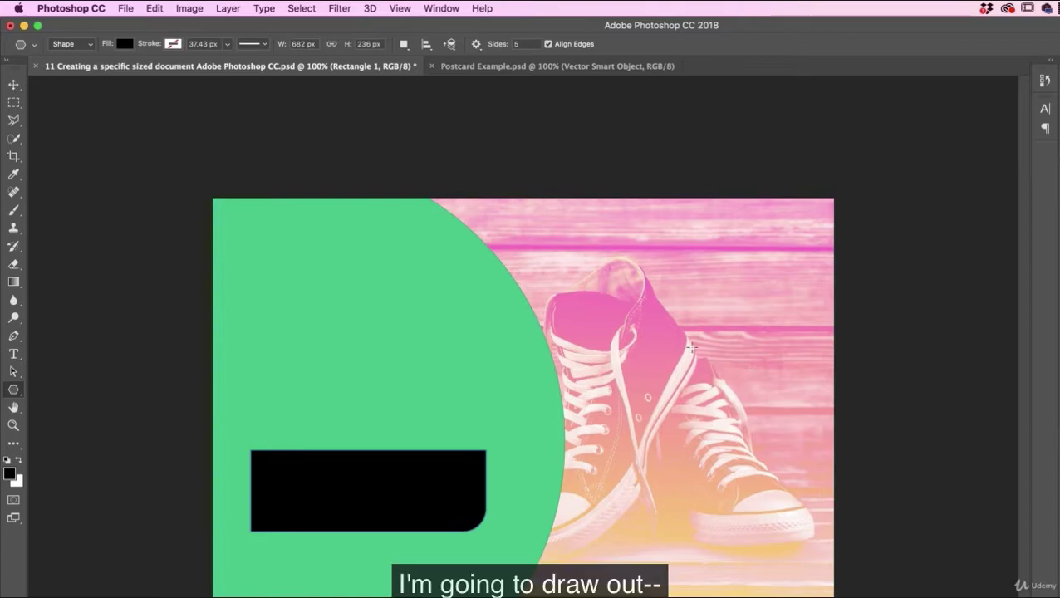
Draw a white-filled five-pointed star about 423 by 403 px and place it in the upper right of the shoes image.
{"action": "left_click_drag", "start_coordinate": [672, 297], "coordinate": [700, 250]}
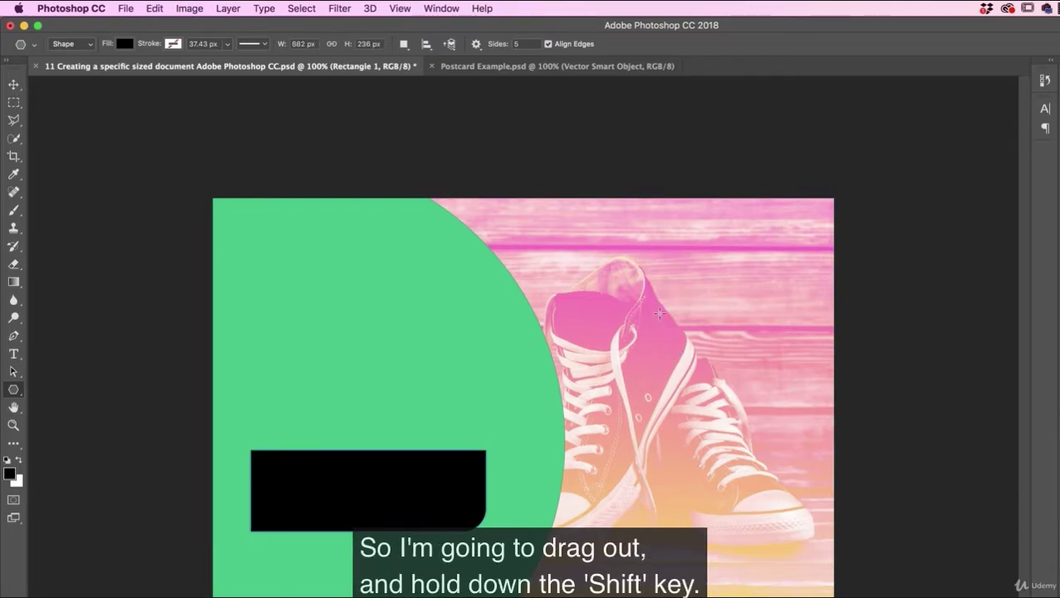
{"action": "left_click_drag", "start_coordinate": [656, 309], "coordinate": [631, 236]}
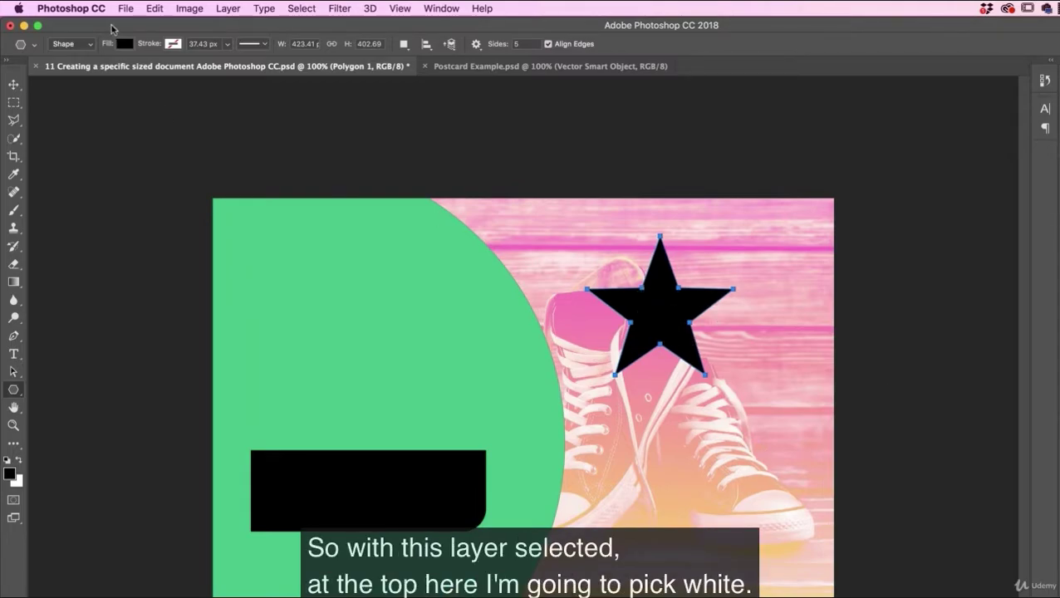
{"action": "left_click", "coordinate": [123, 44]}
{"action": "left_click", "coordinate": [58, 116]}
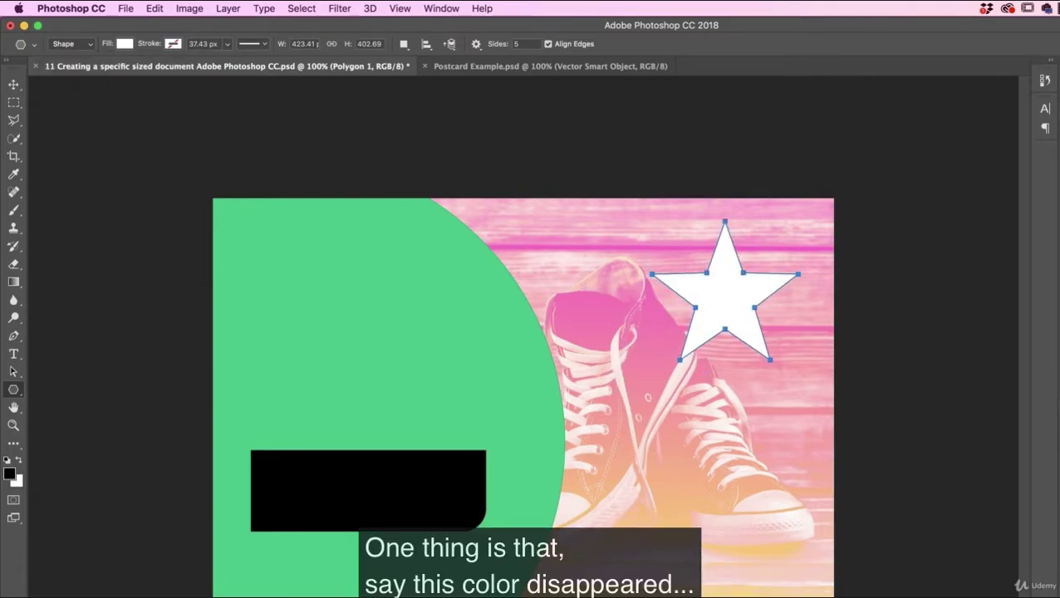
{"action": "key", "text": "v"}
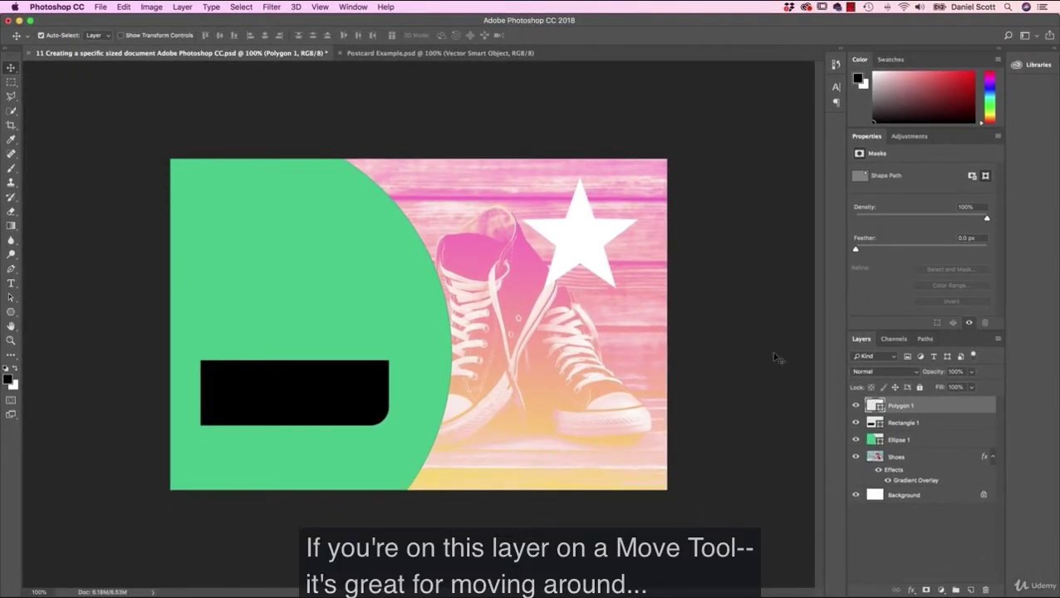
{"action": "left_click_drag", "start_coordinate": [577, 239], "coordinate": [584, 243]}
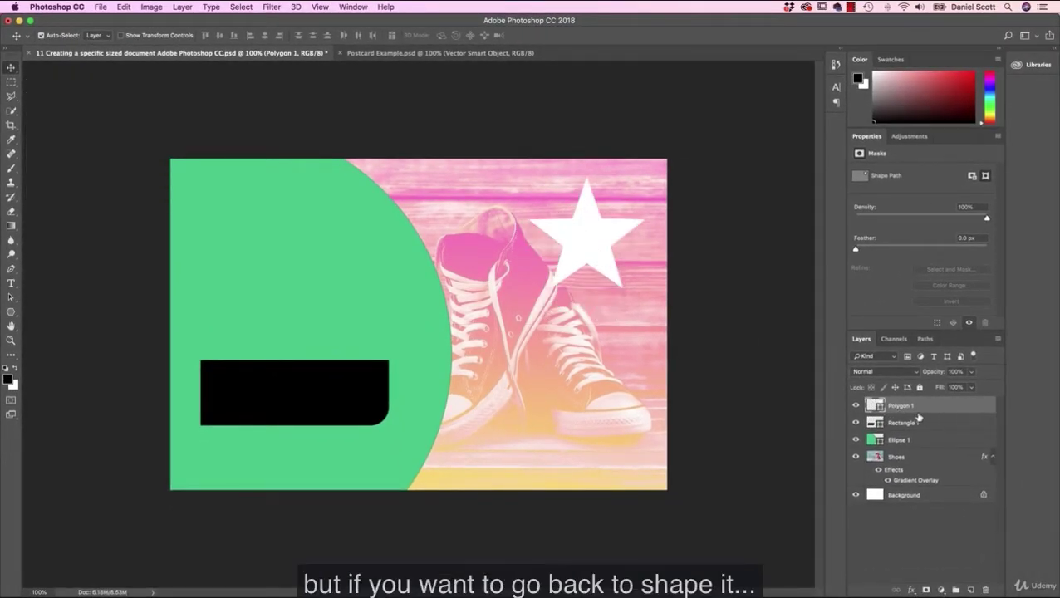
Bring up the star's shape settings and check the star design in Postcard Example.psd before returning to the working document.
{"action": "left_click", "coordinate": [12, 314]}
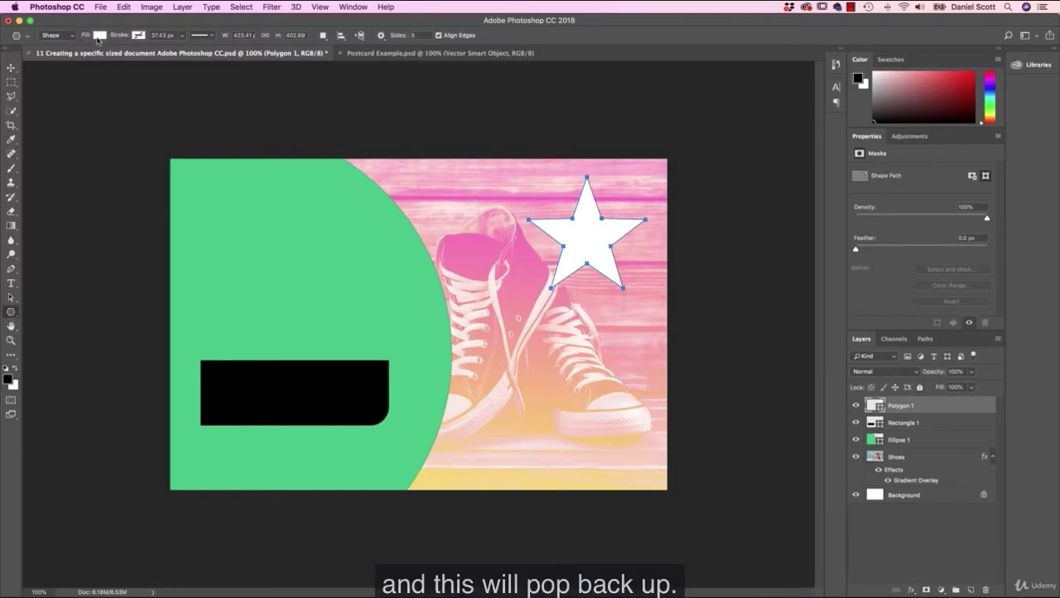
{"action": "left_click", "coordinate": [12, 69]}
{"action": "left_click", "coordinate": [417, 53]}
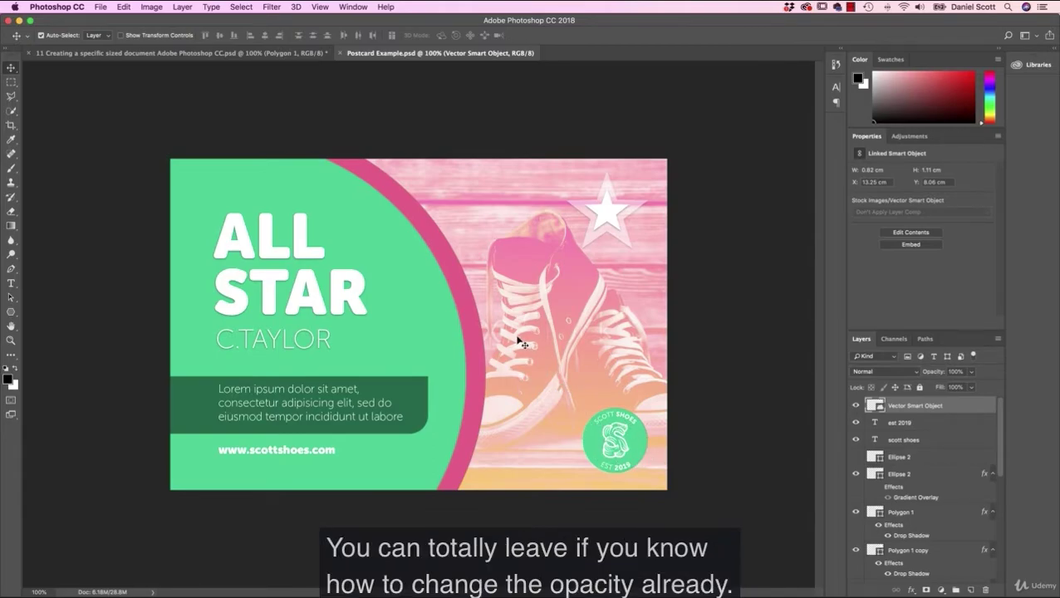
{"action": "left_click", "coordinate": [249, 53]}
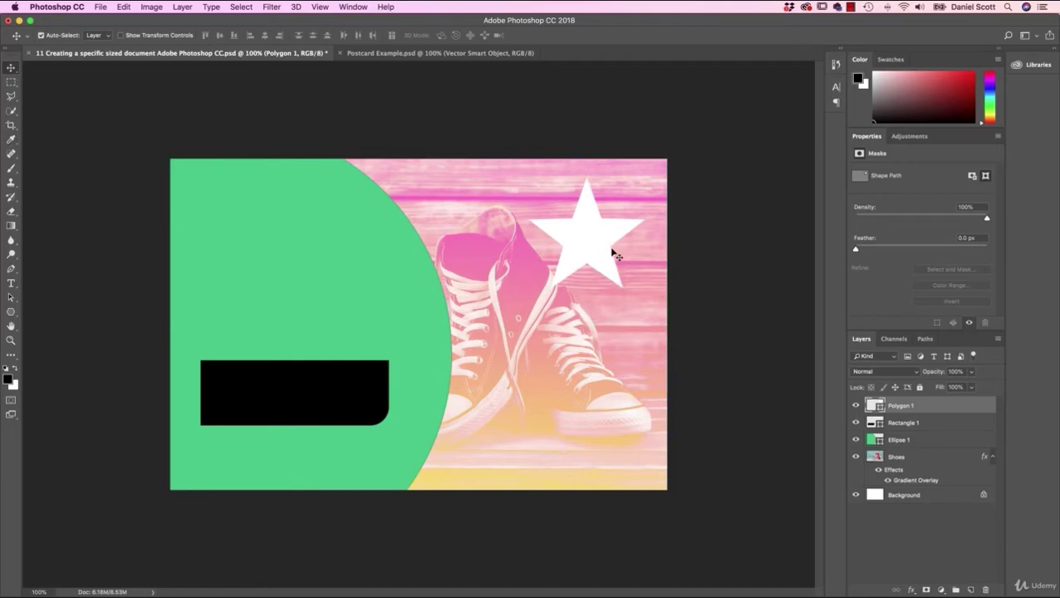
Free-transform the white star down to about 62% and position it near the upper-right corner of the shoes image.
{"action": "left_click", "coordinate": [126, 6]}
{"action": "mouse_move", "coordinate": [199, 253]}
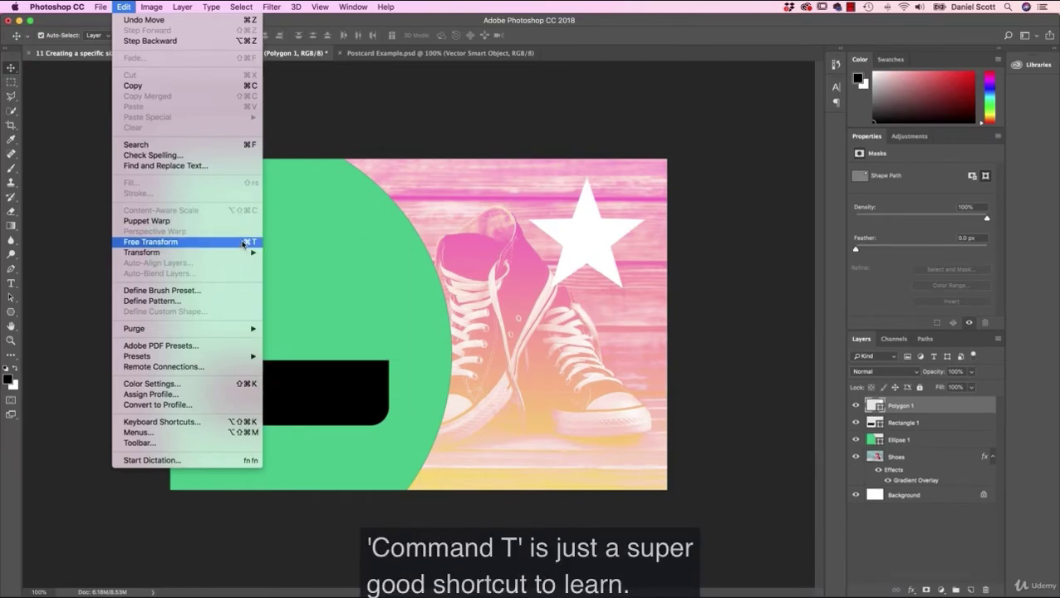
{"action": "left_click", "coordinate": [131, 8]}
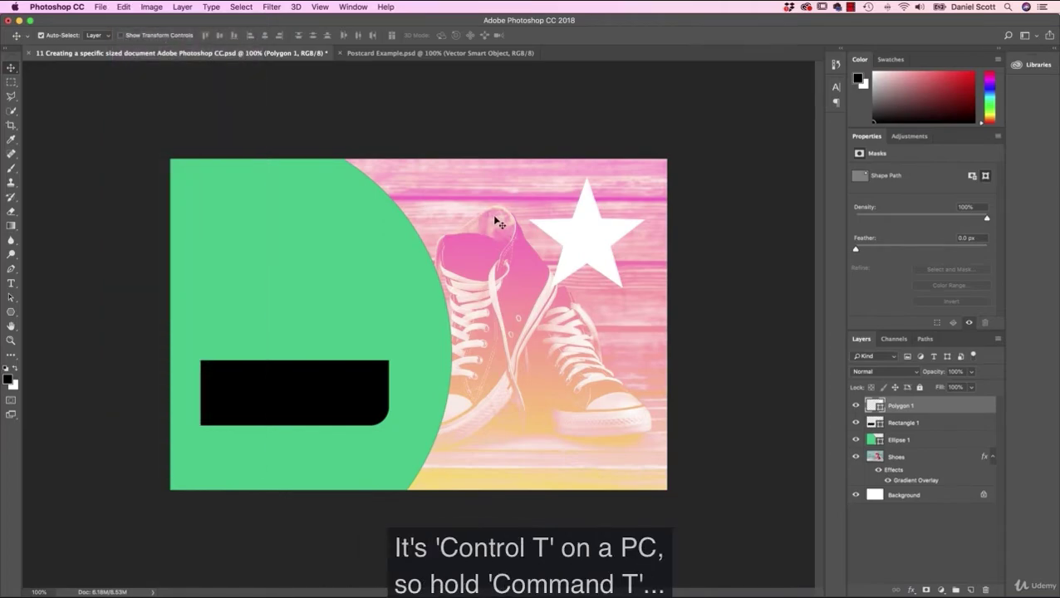
{"action": "key", "text": "super+t"}
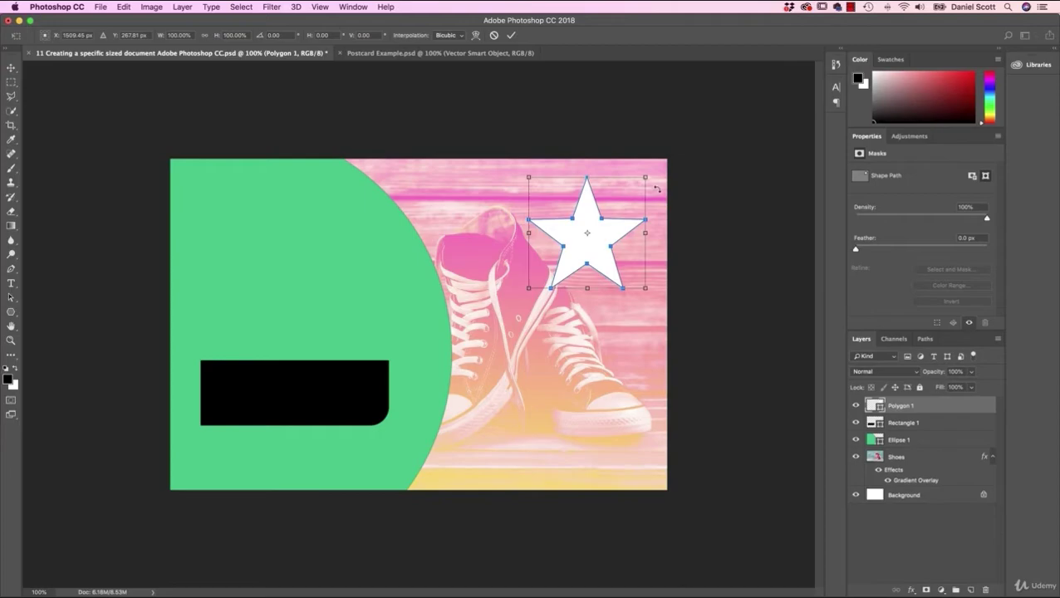
{"action": "left_click_drag", "start_coordinate": [648, 176], "coordinate": [602, 219]}
{"action": "left_click_drag", "start_coordinate": [586, 254], "coordinate": [623, 222]}
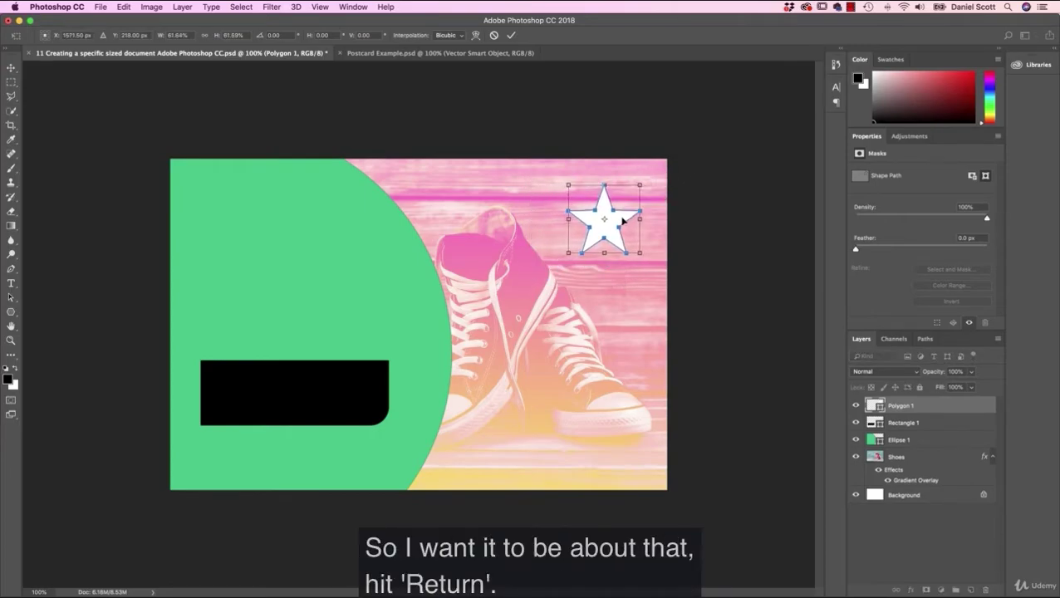
{"action": "key", "text": "Return"}
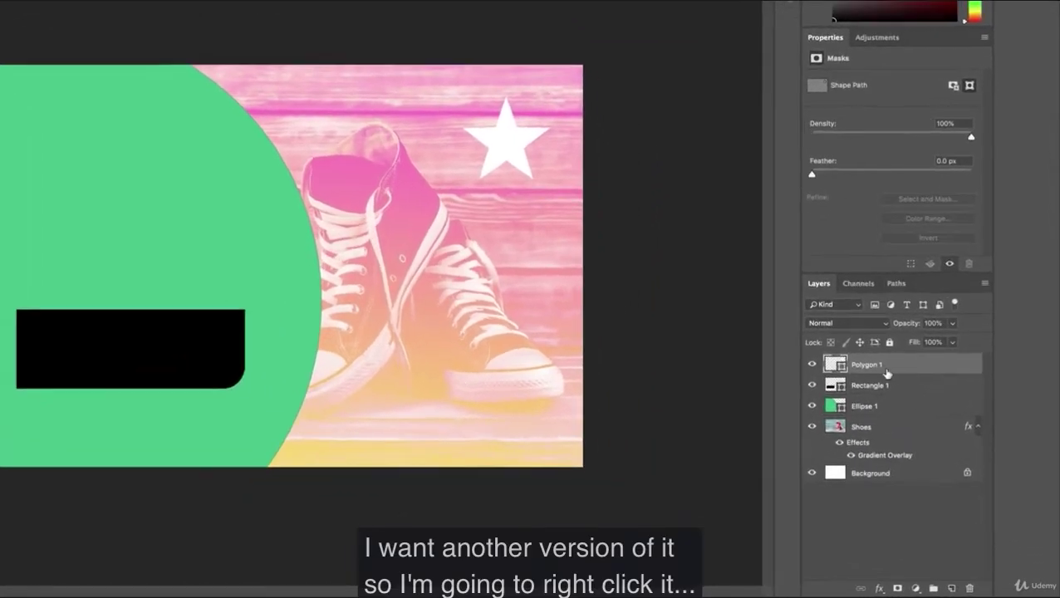
Duplicate the star's layer under the name Polygon 2.
{"action": "right_click", "coordinate": [906, 407]}
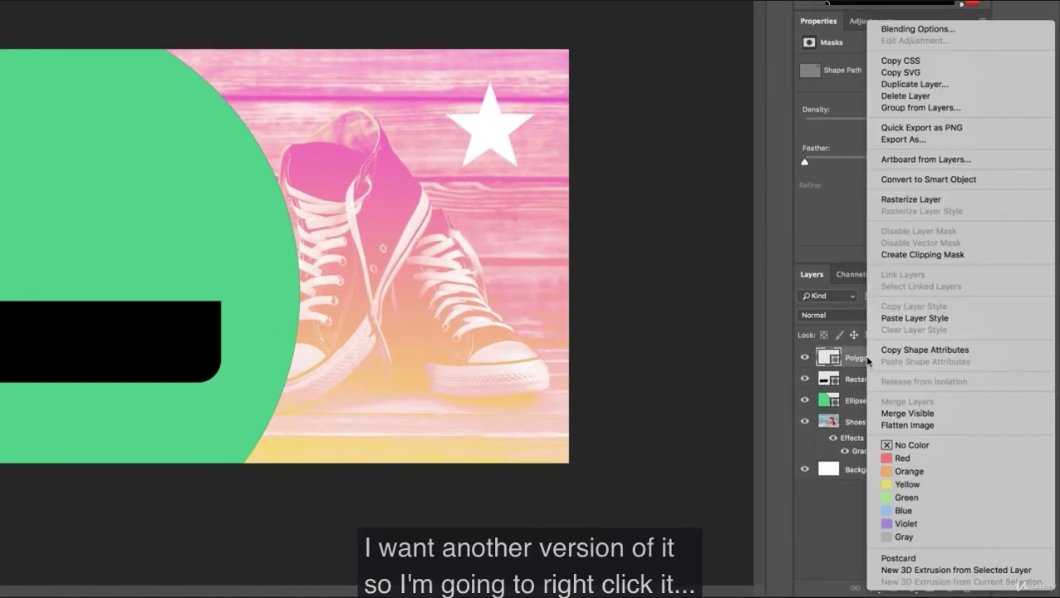
{"action": "left_click", "coordinate": [914, 85]}
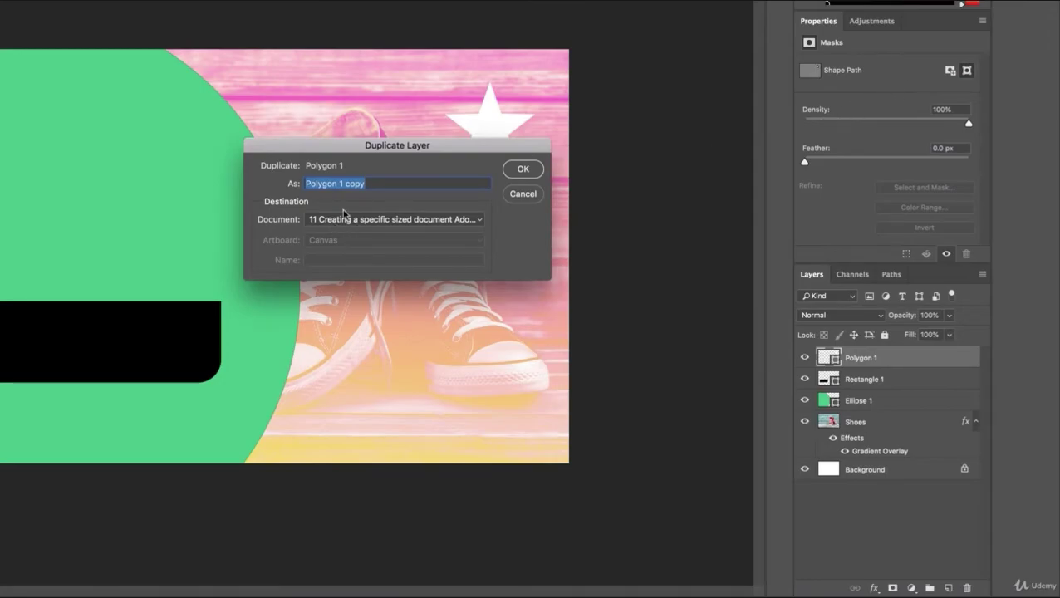
{"action": "left_click", "coordinate": [373, 183]}
{"action": "left_click_drag", "start_coordinate": [337, 189], "coordinate": [340, 188]}
{"action": "type", "text": "2"}
{"action": "left_click", "coordinate": [536, 172]}
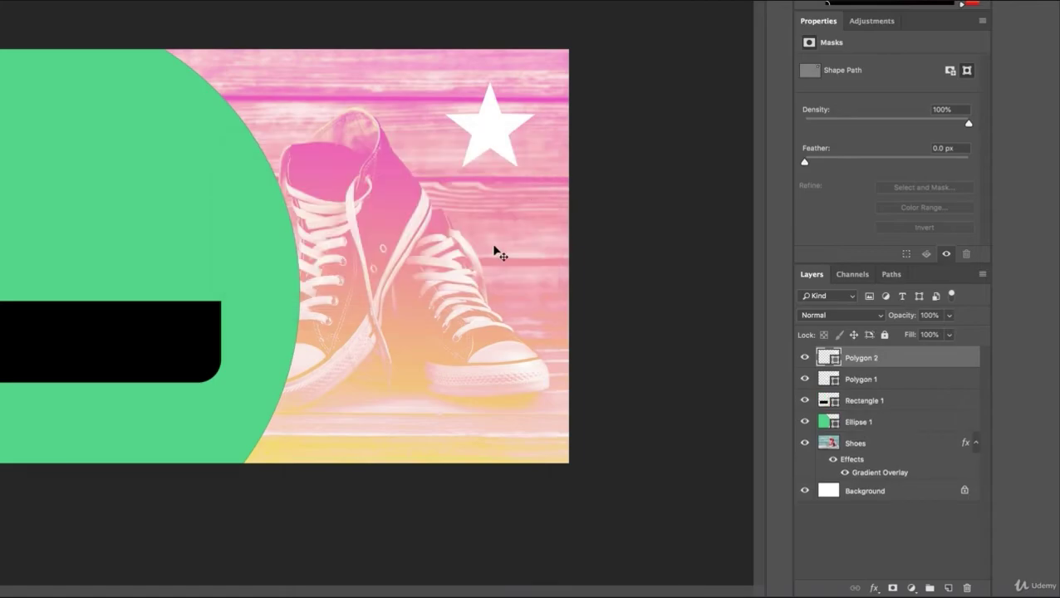
Make the lower star's layer, Polygon 1, the active layer.
{"action": "left_click", "coordinate": [865, 382]}
{"action": "left_click", "coordinate": [852, 361]}
{"action": "left_click", "coordinate": [860, 381]}
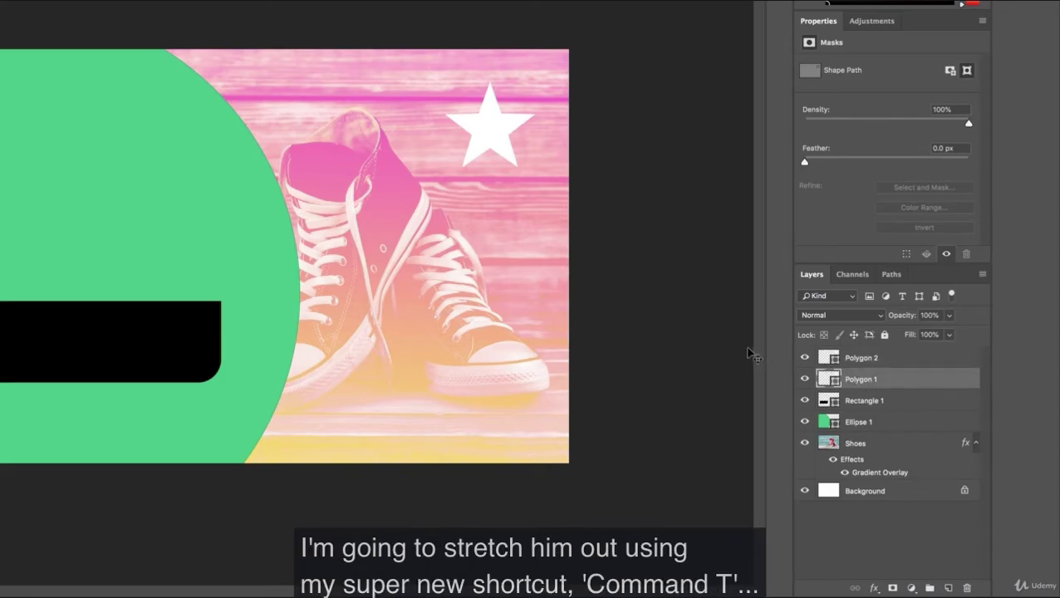
Try scaling up the lower star proportionally and centring it behind its copy, cancelling the transform.
{"action": "key", "text": "super+t"}
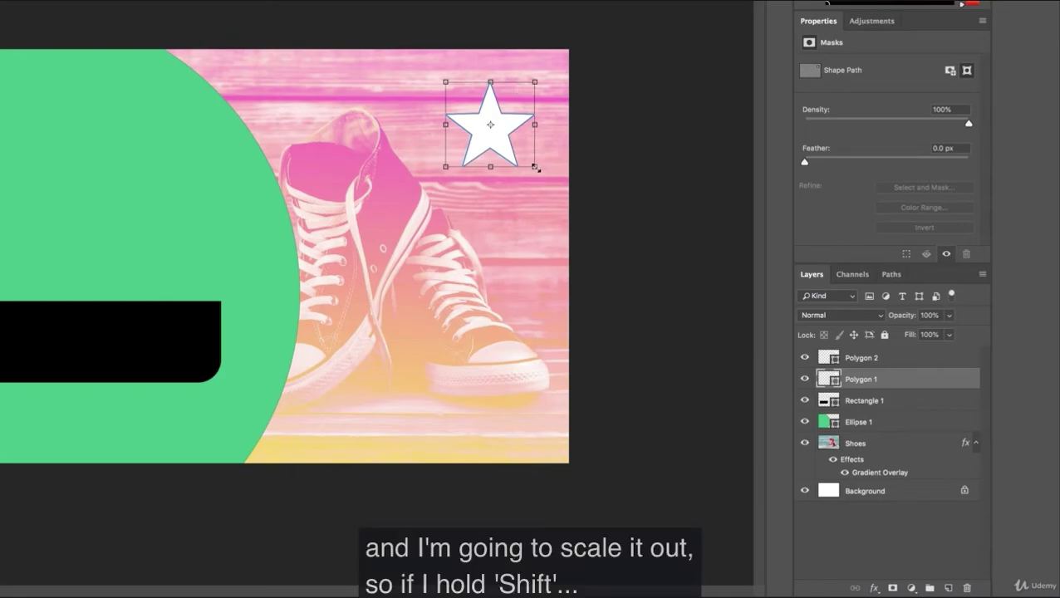
{"action": "left_click_drag", "start_coordinate": [537, 168], "coordinate": [572, 203]}
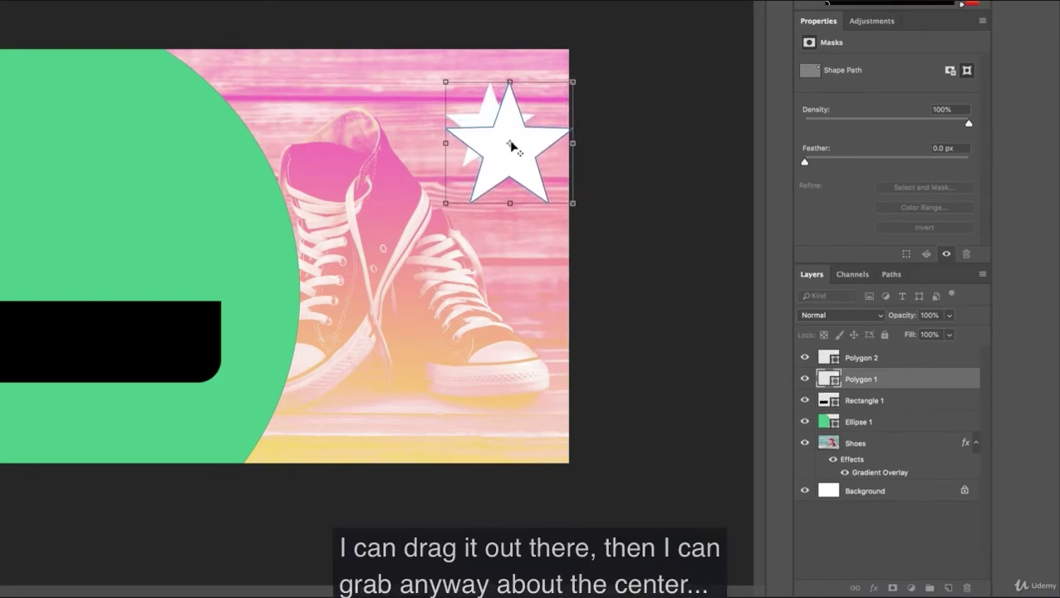
{"action": "left_click_drag", "start_coordinate": [535, 172], "coordinate": [516, 154]}
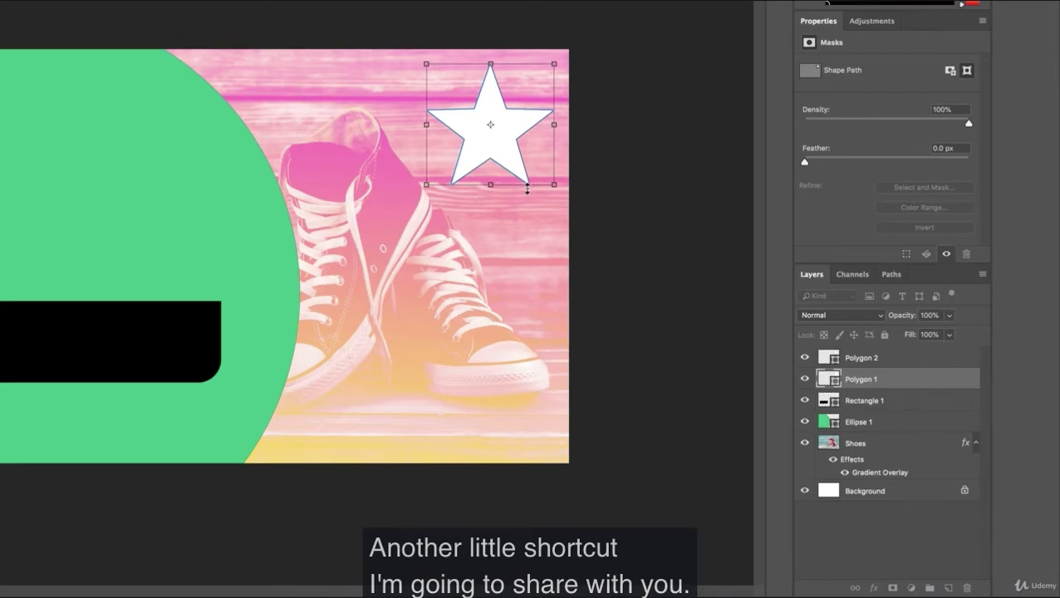
{"action": "key", "text": "Escape"}
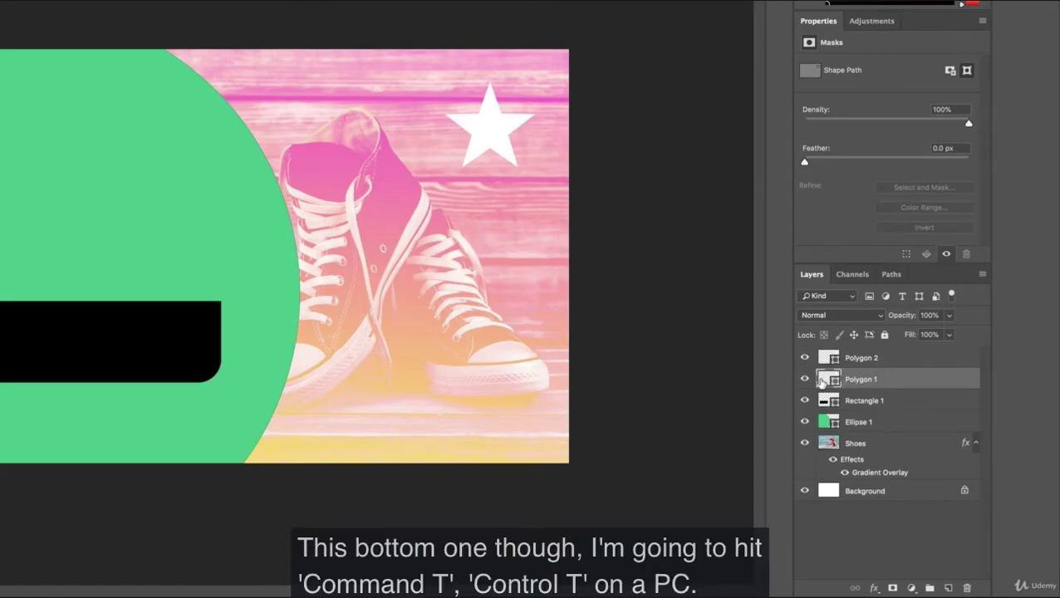
Scale the lower star up slightly and proportionally about its centre with Free Transform, keeping it centred behind its copy.
{"action": "key", "text": "super+t"}
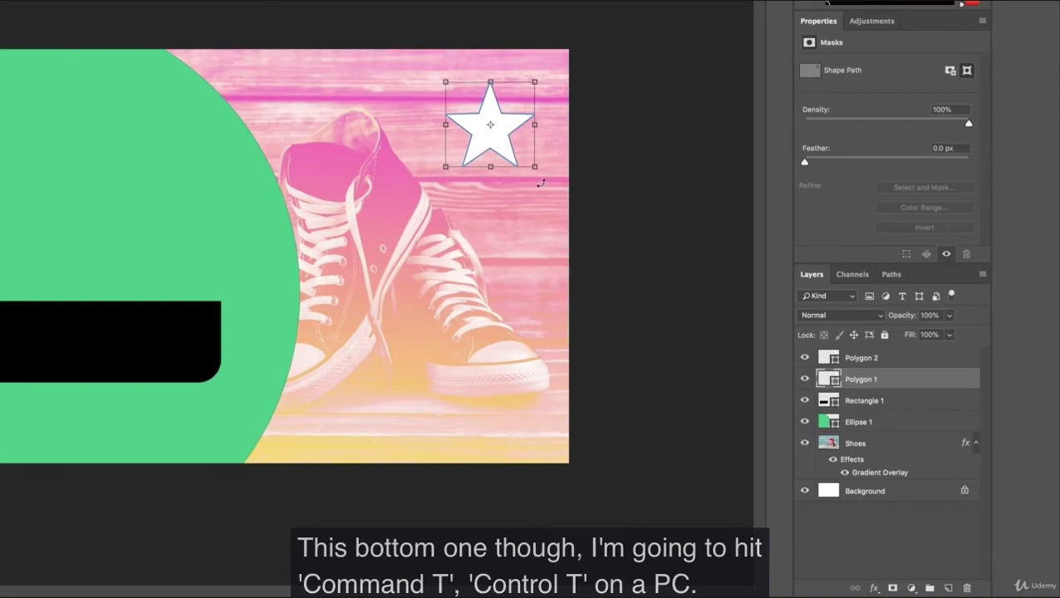
{"action": "left_click_drag", "start_coordinate": [537, 168], "coordinate": [604, 214]}
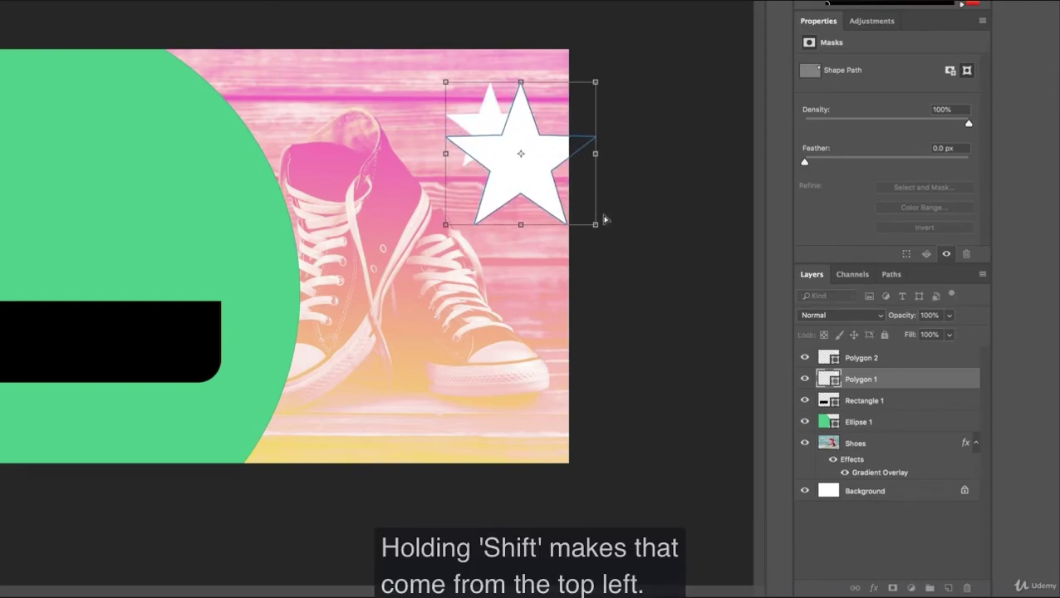
{"action": "key", "text": "super+z"}
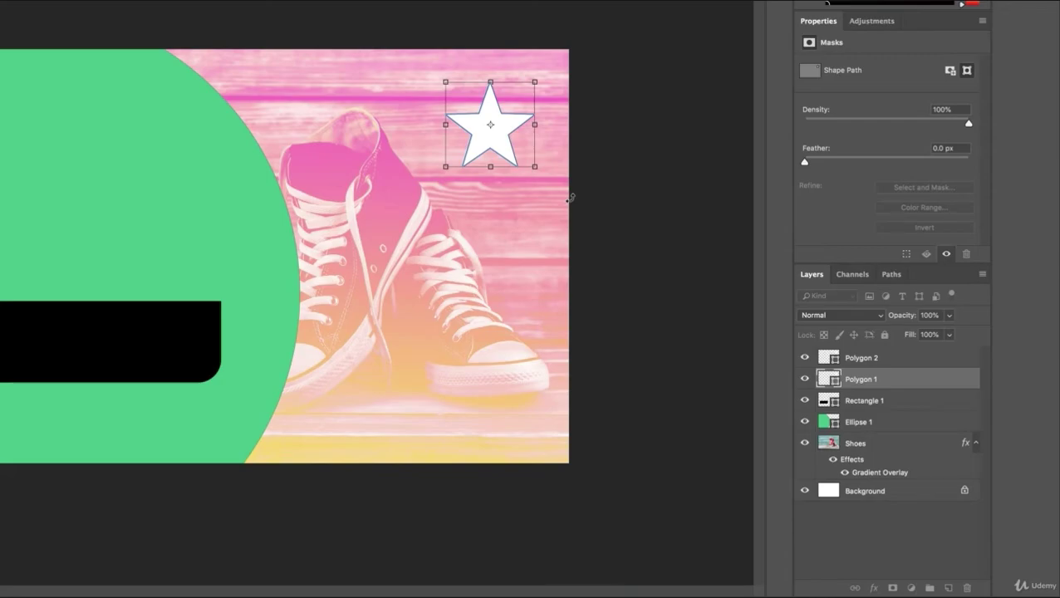
{"action": "mouse_move", "coordinate": [534, 166]}
{"action": "left_mouse_down"}
{"action": "mouse_move", "coordinate": [568, 198]}
{"action": "mouse_move", "coordinate": [529, 156]}
{"action": "mouse_move", "coordinate": [545, 180]}
{"action": "left_mouse_up"}
{"action": "key", "text": "Return"}
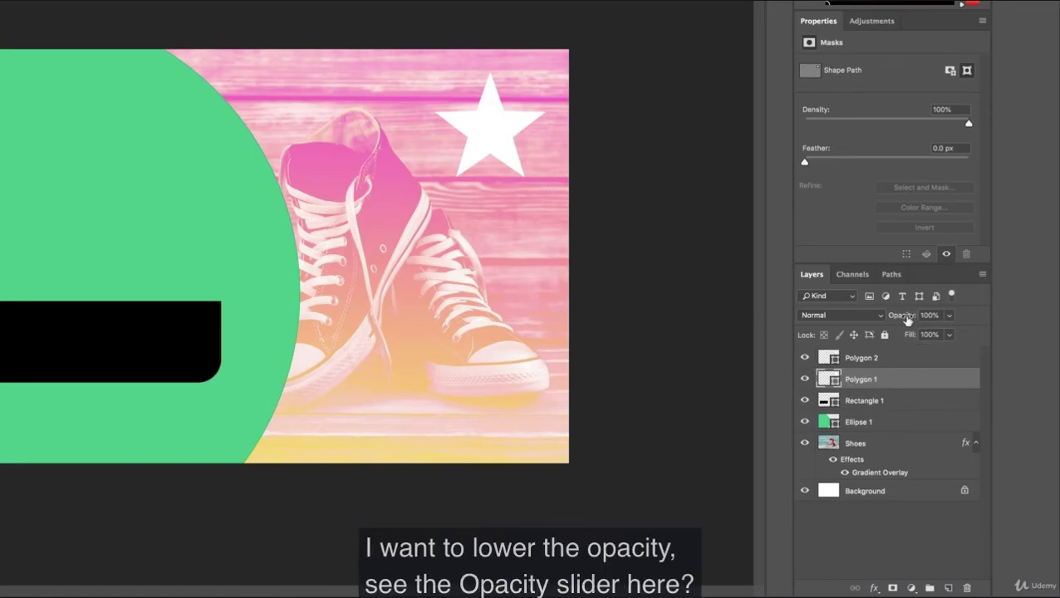
Lower the Polygon 1 star's opacity to 38% and enlarge it a little more about its centre.
{"action": "left_click", "coordinate": [948, 316]}
{"action": "left_click_drag", "start_coordinate": [950, 334], "coordinate": [914, 336]}
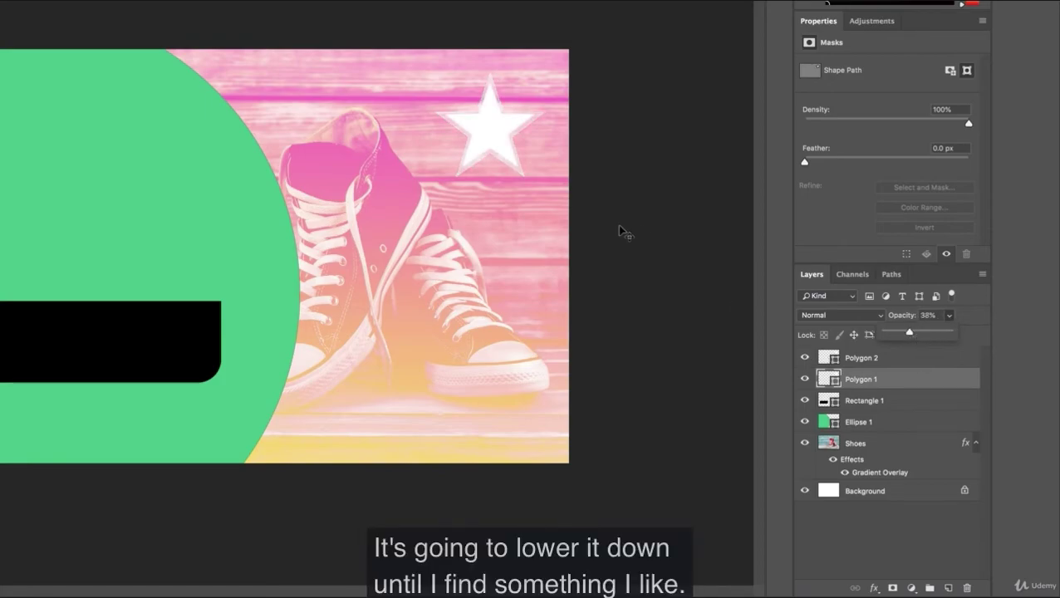
{"action": "left_click", "coordinate": [860, 387]}
{"action": "key", "text": "ctrl+t"}
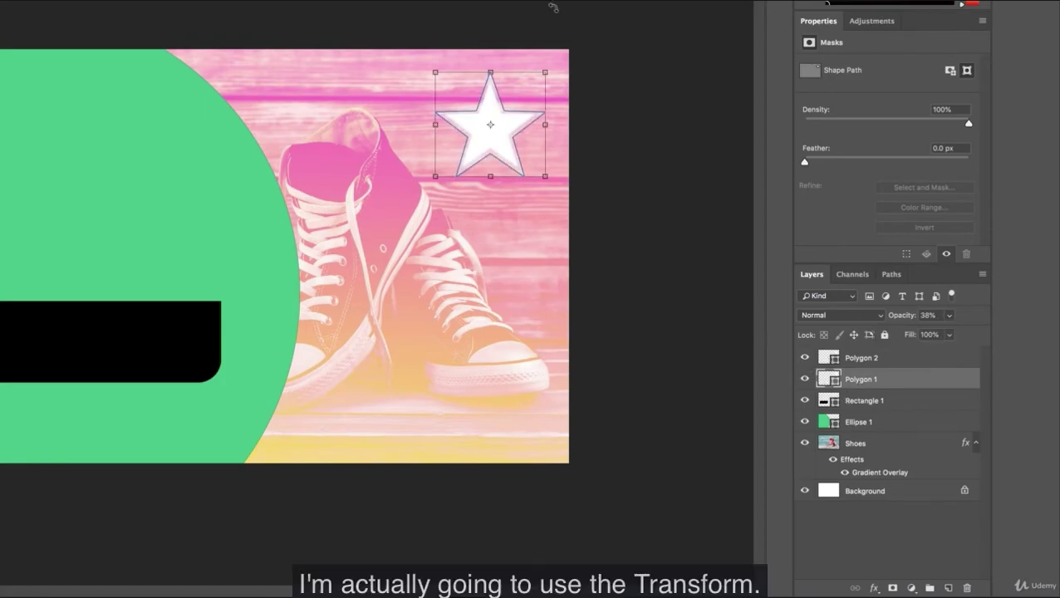
{"action": "left_click_drag", "start_coordinate": [548, 78], "coordinate": [563, 68]}
{"action": "key", "text": "Return"}
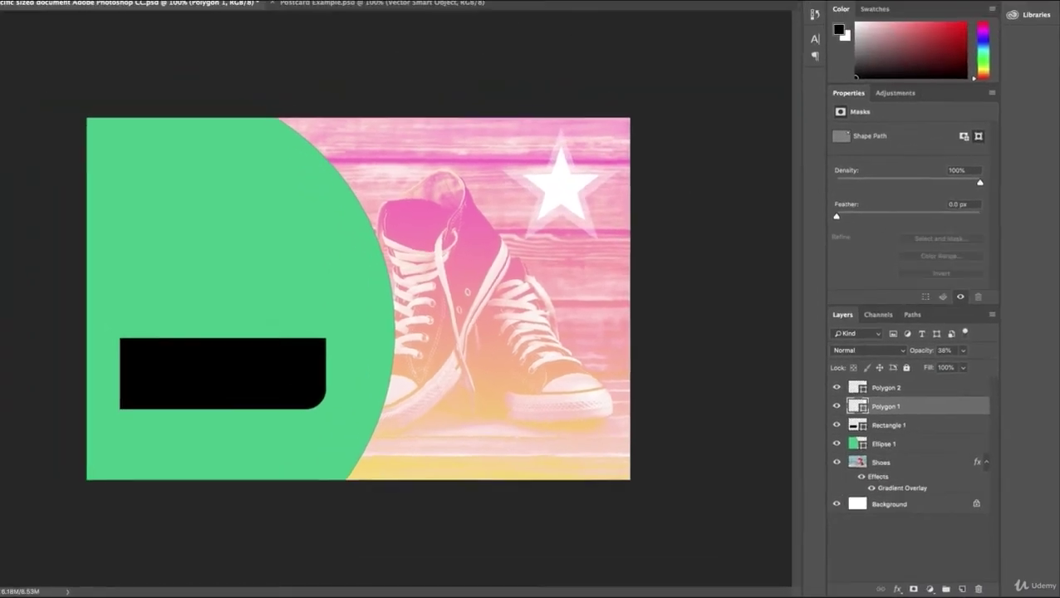
Check the stars in Postcard Example.psd and shrink the Polygon 2 star proportionally about its centre in the working document.
{"action": "left_click", "coordinate": [428, 55]}
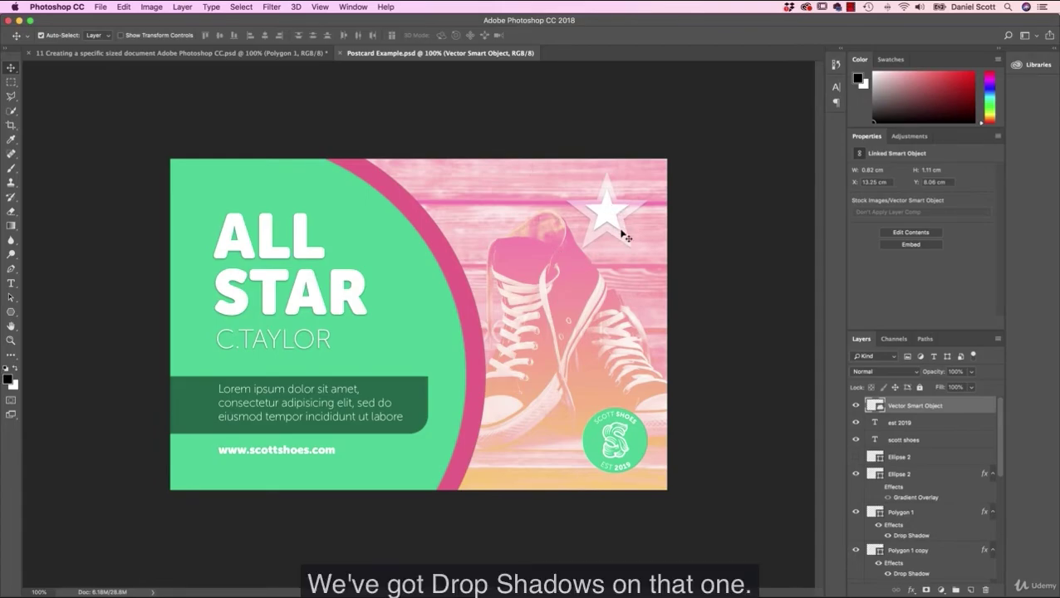
{"action": "left_click", "coordinate": [215, 53]}
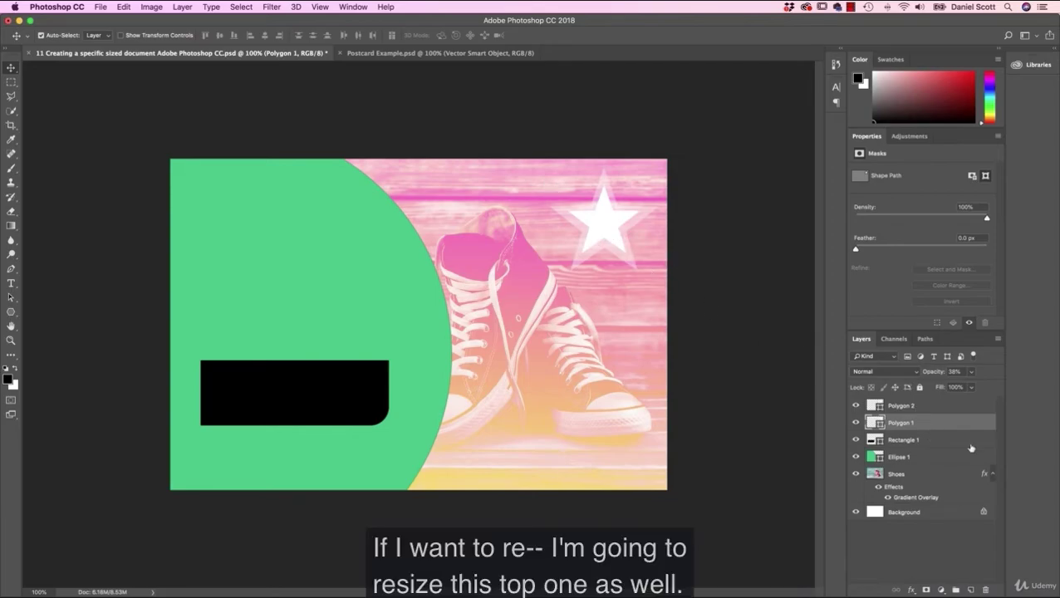
{"action": "left_click", "coordinate": [931, 406]}
{"action": "key", "text": "super+t"}
{"action": "left_click_drag", "start_coordinate": [639, 186], "coordinate": [628, 202]}
{"action": "key", "text": "Return"}
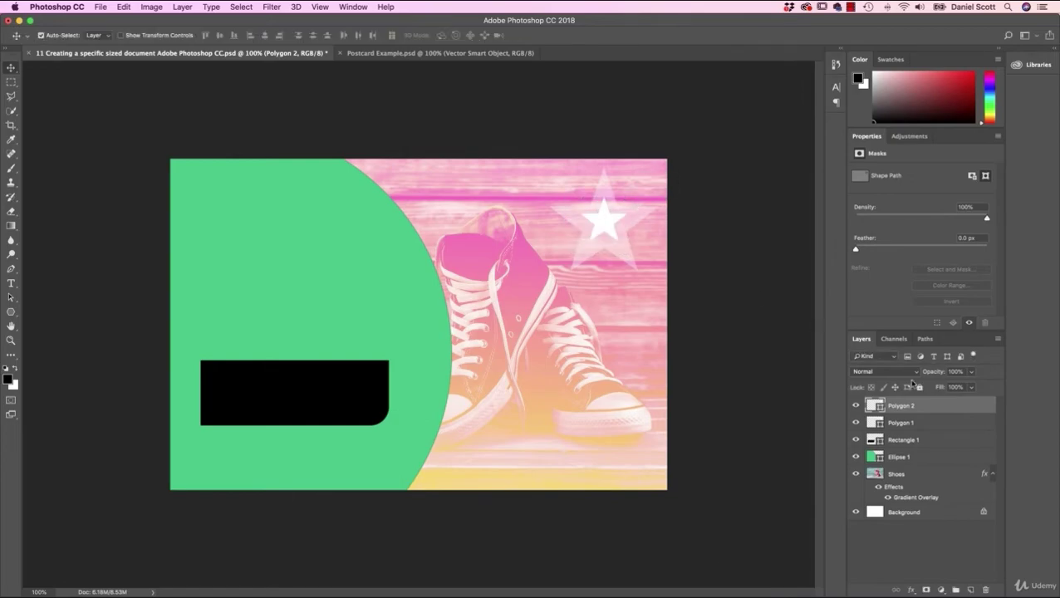
Free-transform the translucent Polygon 1 star down to about 72%, keeping it centred behind the small white star.
{"action": "left_click", "coordinate": [924, 423]}
{"action": "key", "text": "super+t"}
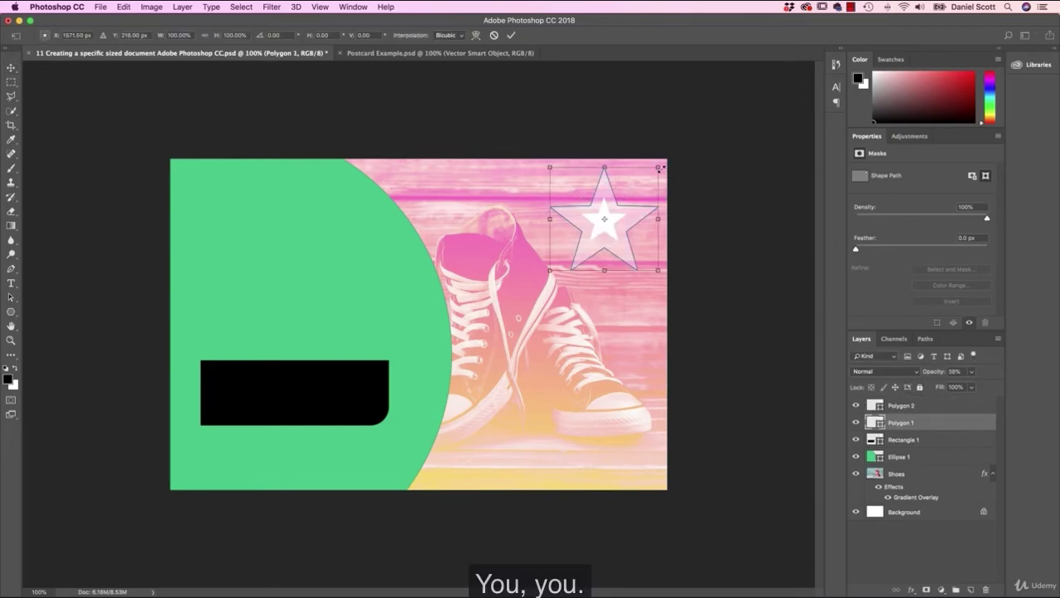
{"action": "left_click_drag", "start_coordinate": [660, 168], "coordinate": [650, 177]}
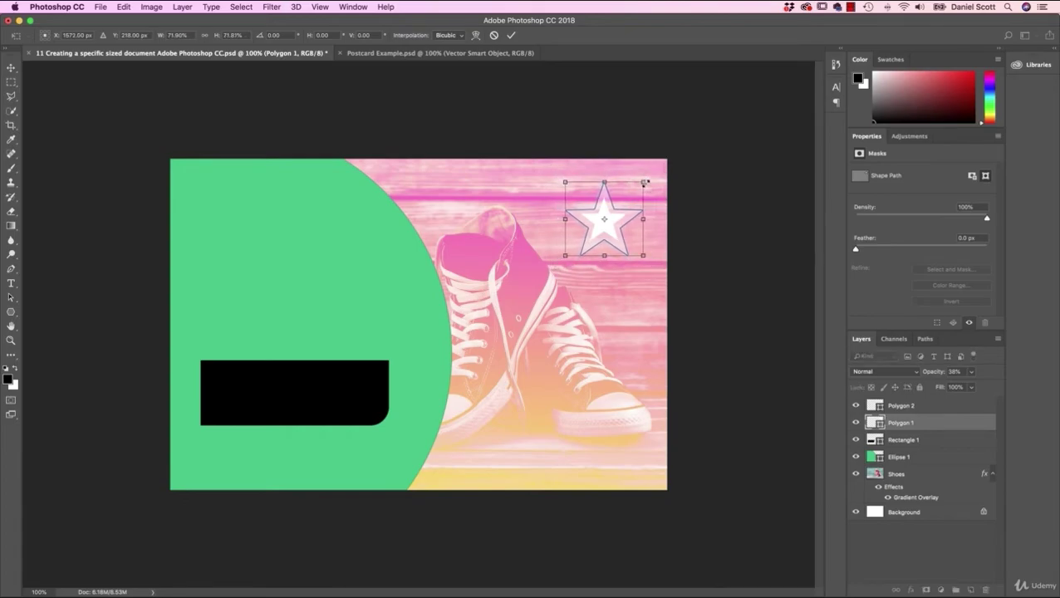
{"action": "key", "text": "Return"}
Duplicate the green ellipse's layer, keeping the suggested name.
{"action": "left_click", "coordinate": [406, 283]}
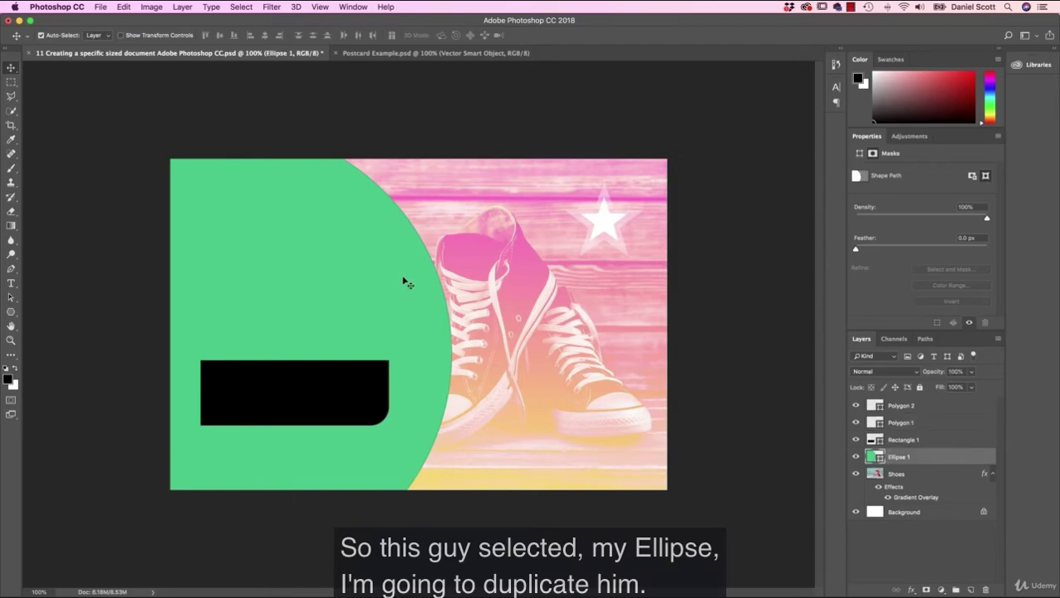
{"action": "right_click", "coordinate": [906, 459]}
{"action": "left_click", "coordinate": [810, 186]}
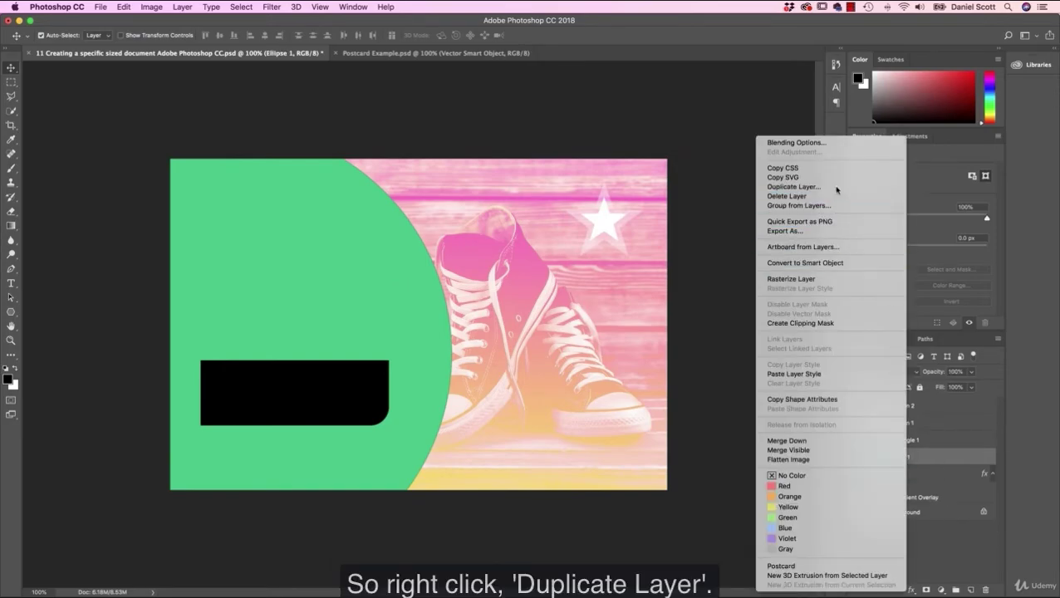
{"action": "key", "text": "Return"}
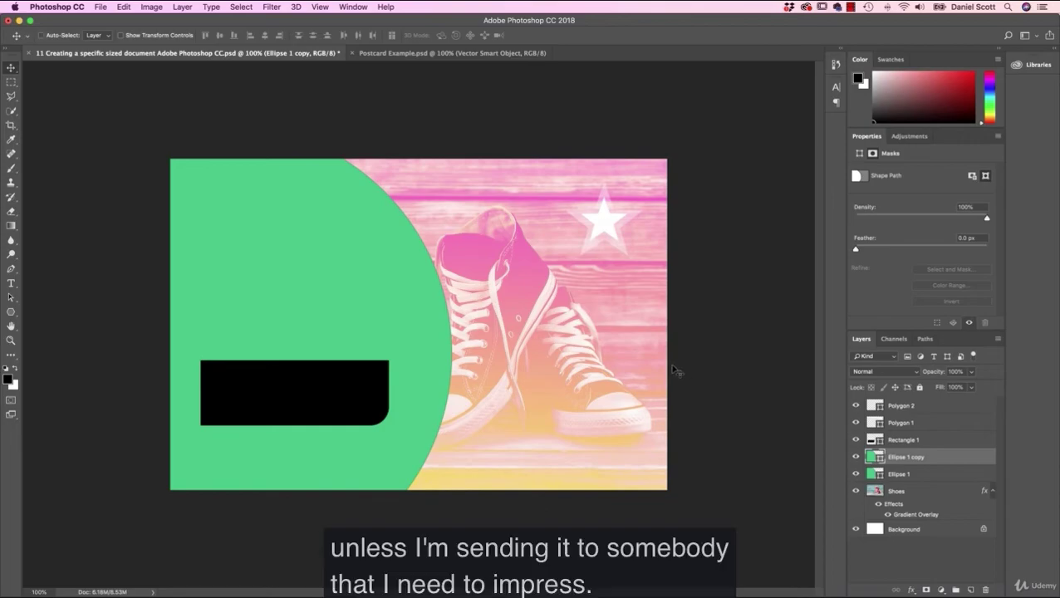
Scale the green ellipse's copy up proportionally about its centre to about 1827 px wide.
{"action": "key", "text": "super+t"}
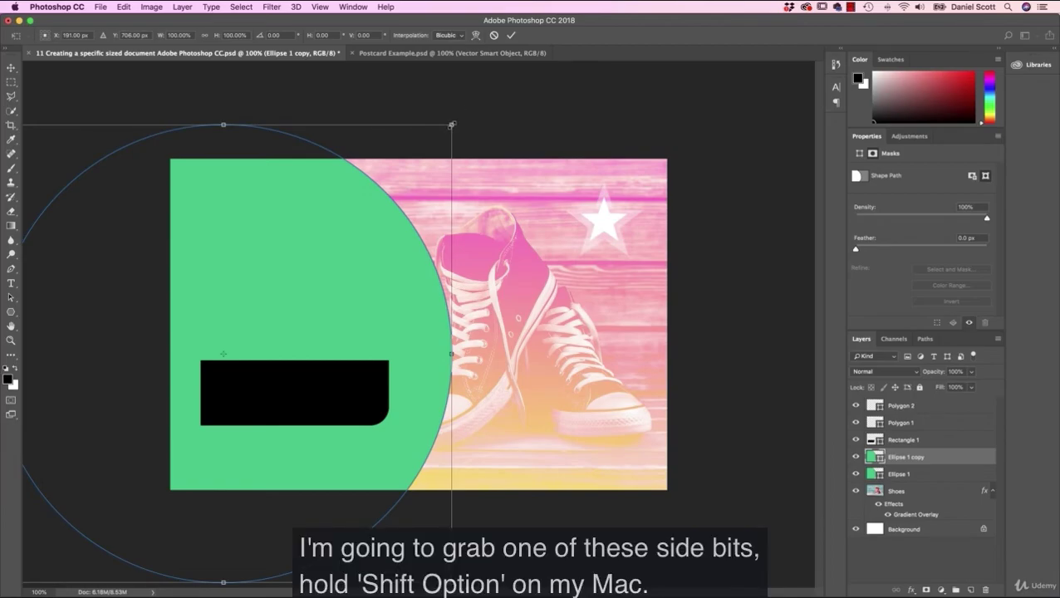
{"action": "left_click_drag", "start_coordinate": [451, 124], "coordinate": [475, 106]}
{"action": "key", "text": "Return"}
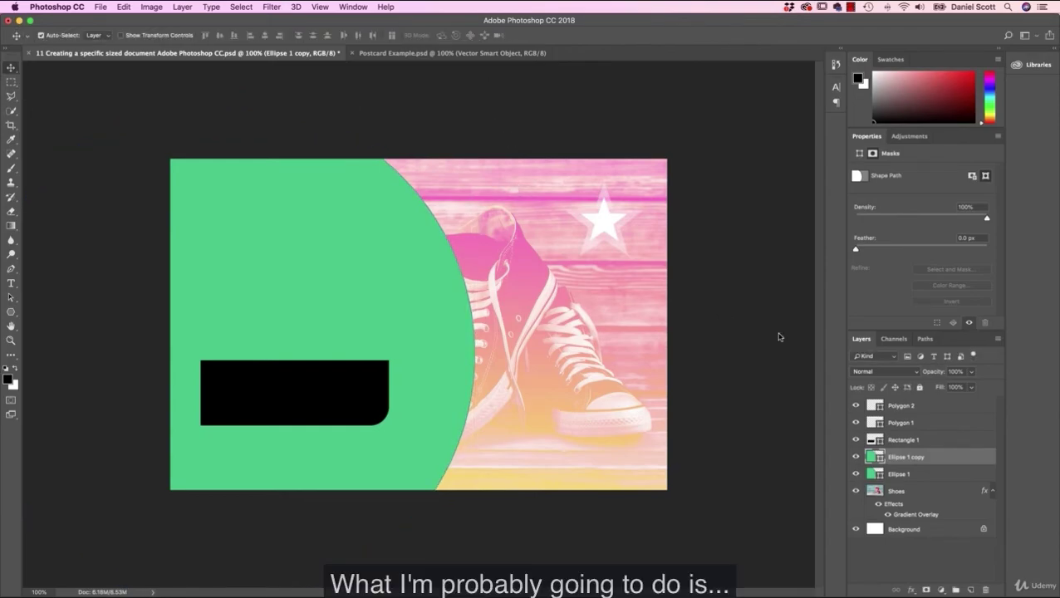
Move the enlarged ellipse copy's layer beneath Ellipse 1 and change its fill to the recently used salmon pink.
{"action": "left_click", "coordinate": [856, 458]}
{"action": "left_click", "coordinate": [856, 458]}
{"action": "left_click_drag", "start_coordinate": [909, 458], "coordinate": [910, 477]}
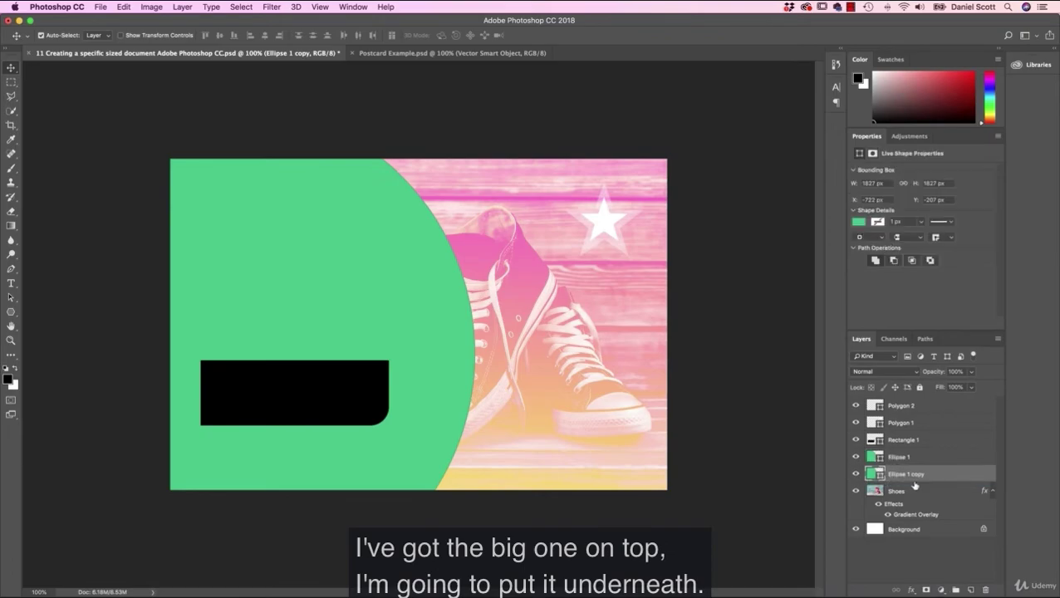
{"action": "left_click", "coordinate": [859, 224]}
{"action": "left_click", "coordinate": [925, 279]}
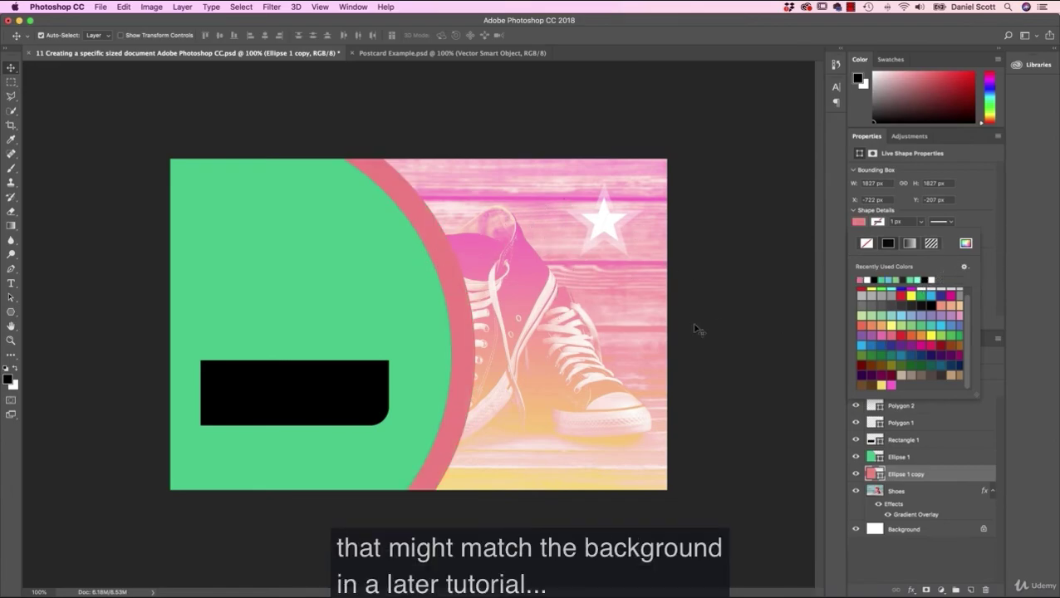
Compare the two ellipses by hiding and showing Ellipse 1, and make the pink copy partly transparent.
{"action": "left_click", "coordinate": [897, 458]}
{"action": "left_click", "coordinate": [856, 457]}
{"action": "left_click", "coordinate": [856, 457]}
{"action": "left_click", "coordinate": [901, 475]}
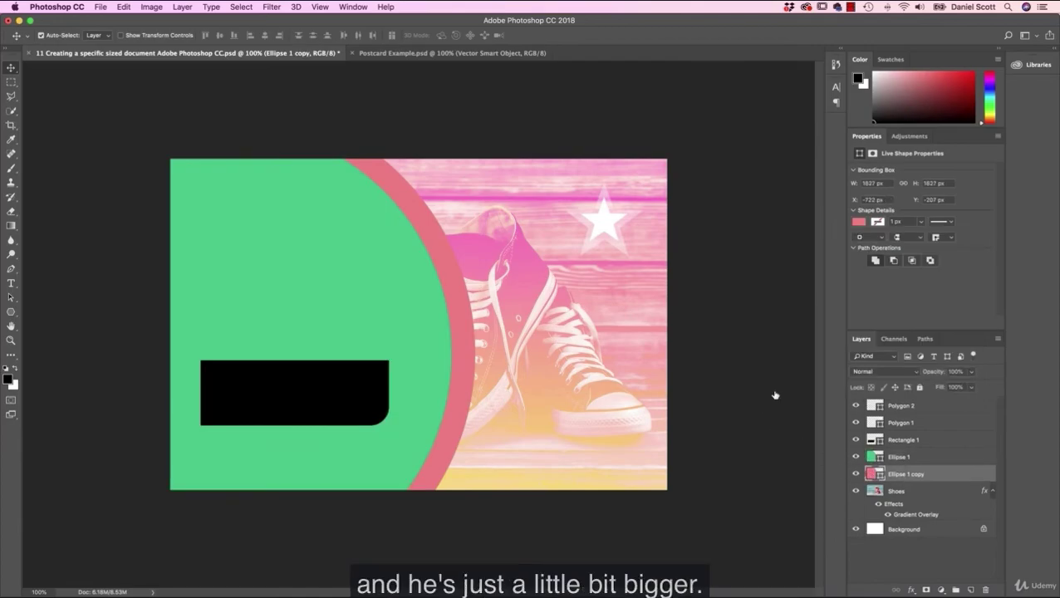
{"action": "left_click_drag", "start_coordinate": [970, 371], "coordinate": [940, 389]}
Lower the black rectangle's opacity to 55% and move it slightly right and up within the green circle.
{"action": "left_click", "coordinate": [258, 378]}
{"action": "left_click_drag", "start_coordinate": [224, 412], "coordinate": [263, 387]}
{"action": "left_click", "coordinate": [344, 379]}
{"action": "mouse_move", "coordinate": [344, 380]}
{"action": "left_mouse_down"}
{"action": "mouse_move", "coordinate": [345, 397]}
{"action": "mouse_move", "coordinate": [349, 380]}
{"action": "left_mouse_up"}
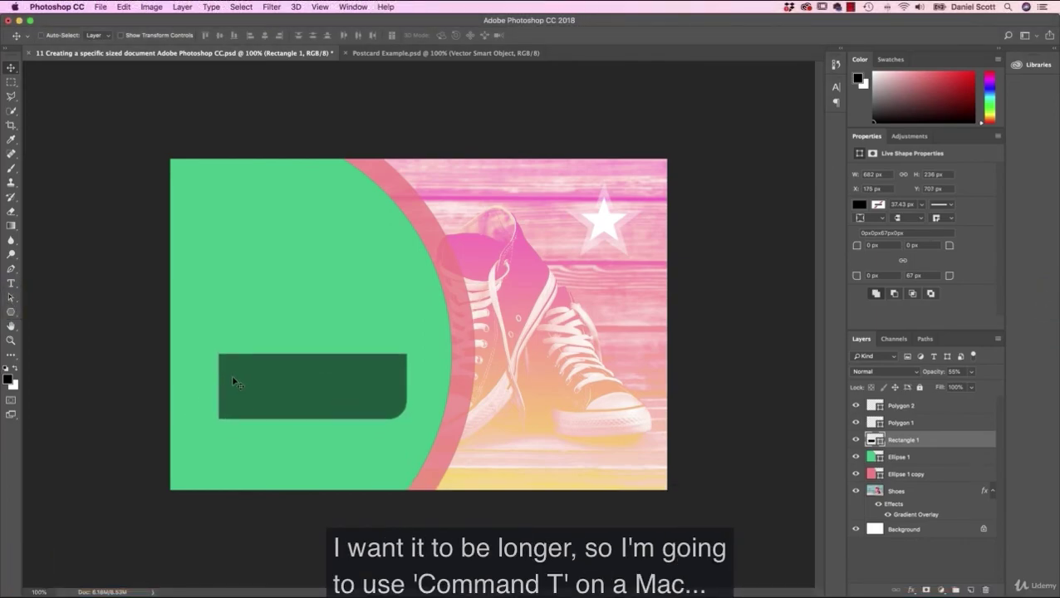
Stretch the dark rectangle leftward past the canvas edge to about 929 px wide and shift it slightly left and down.
{"action": "key", "text": "super+t"}
{"action": "left_click_drag", "start_coordinate": [220, 388], "coordinate": [171, 387]}
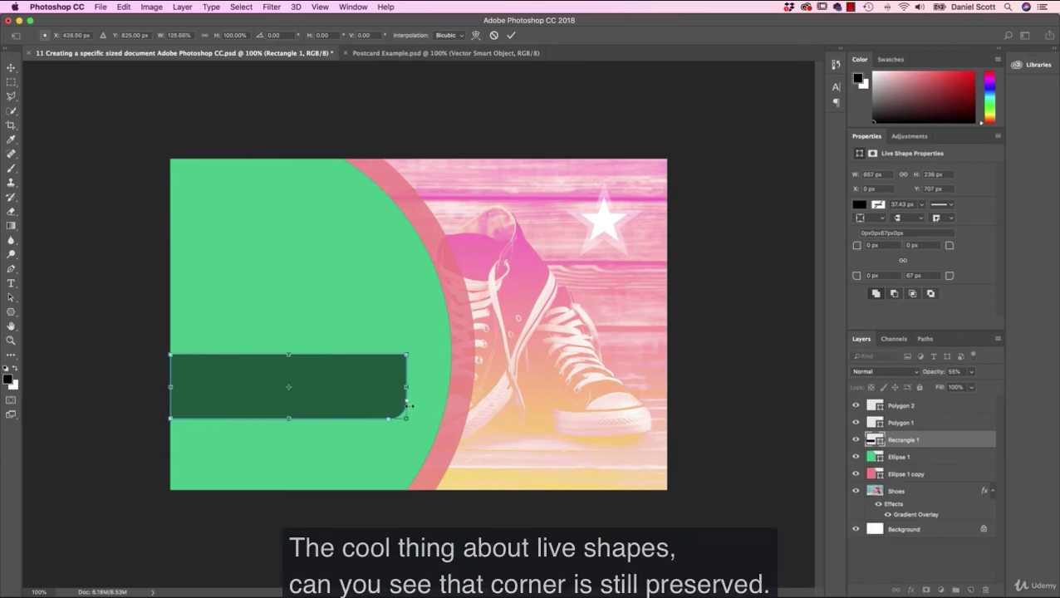
{"action": "mouse_move", "coordinate": [164, 391]}
{"action": "left_mouse_down"}
{"action": "mouse_move", "coordinate": [100, 368]}
{"action": "mouse_move", "coordinate": [220, 383]}
{"action": "mouse_move", "coordinate": [151, 386]}
{"action": "left_mouse_up"}
{"action": "key", "text": "Return"}
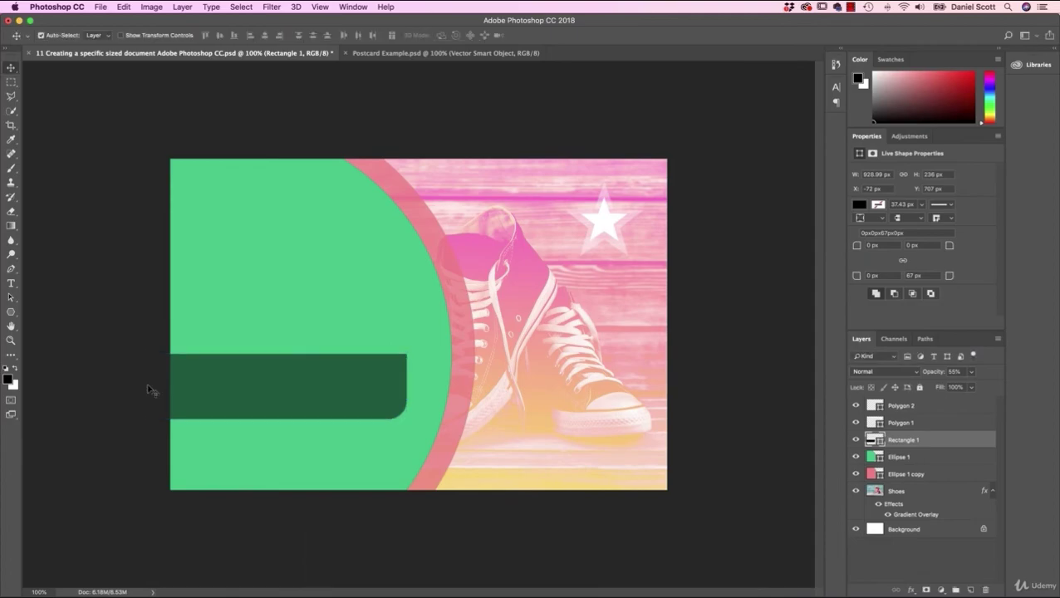
{"action": "left_click_drag", "start_coordinate": [307, 383], "coordinate": [293, 388]}
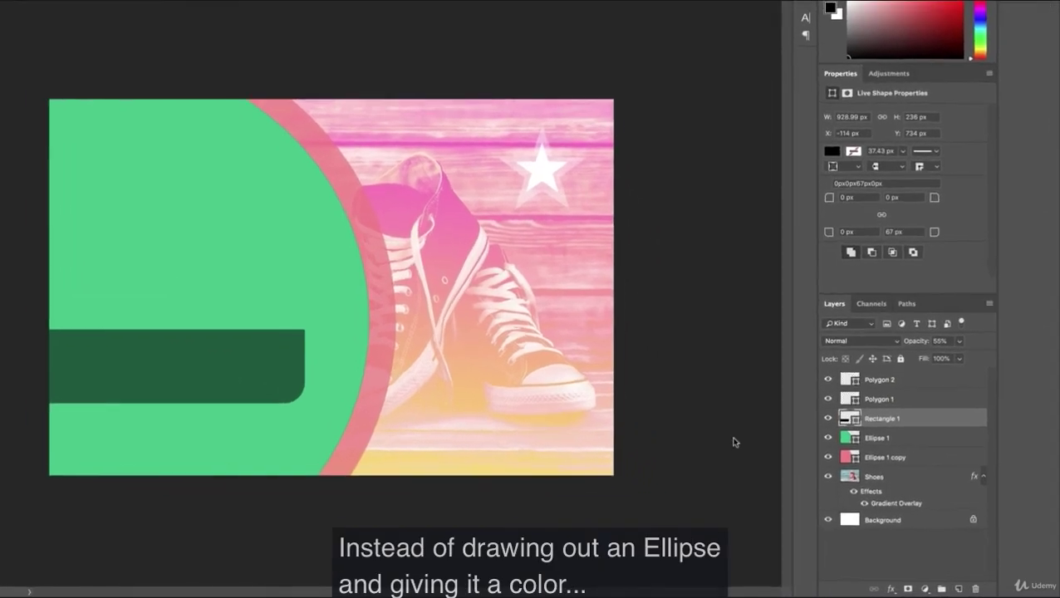
Duplicate the Ellipse 1 layer under the name Small Circle.
{"action": "left_click", "coordinate": [874, 439]}
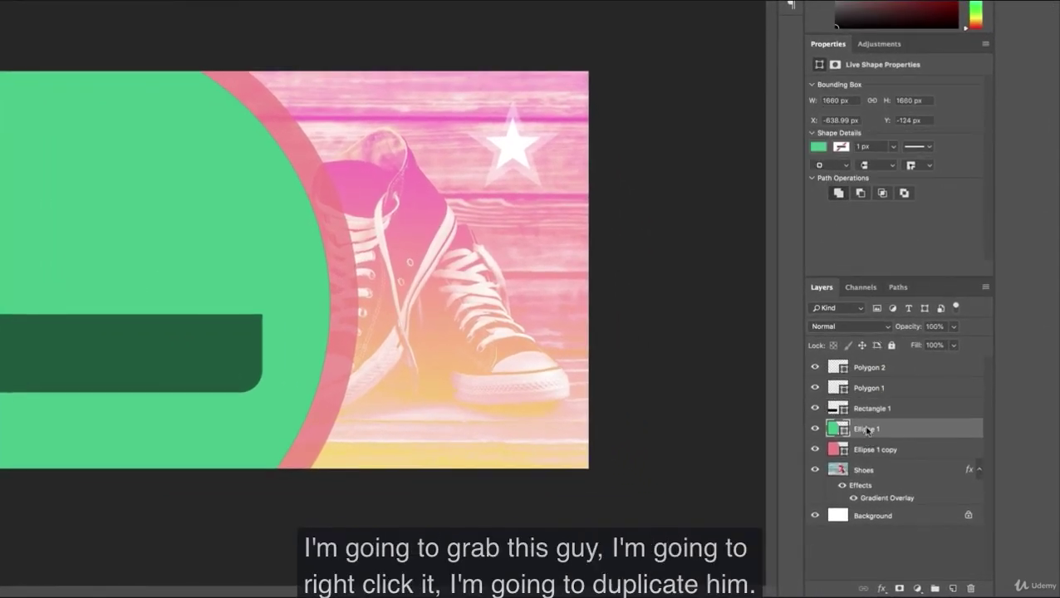
{"action": "right_click", "coordinate": [867, 430]}
{"action": "left_click", "coordinate": [907, 104]}
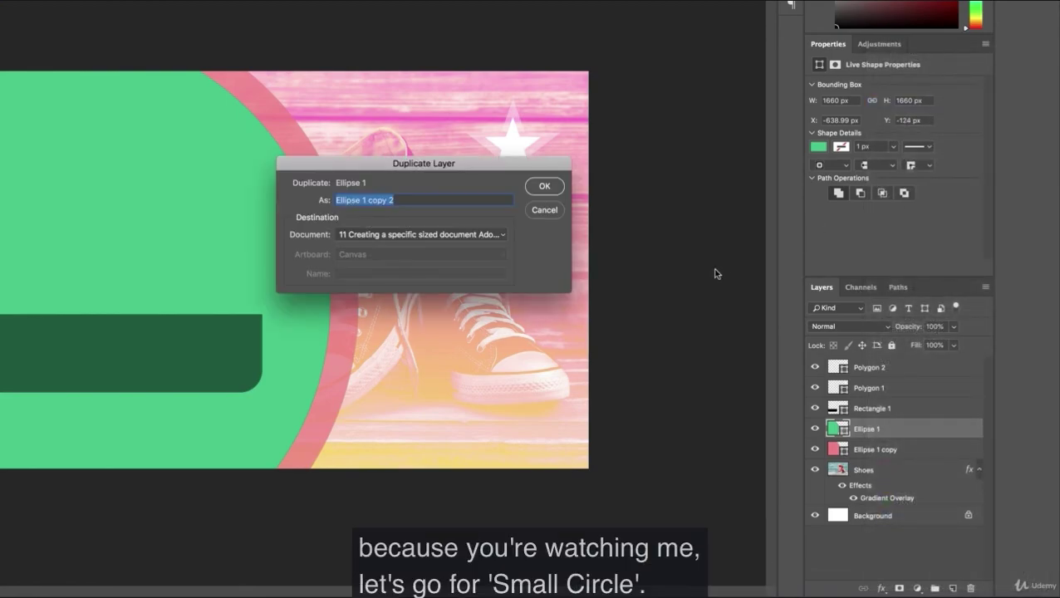
{"action": "type", "text": "S"}
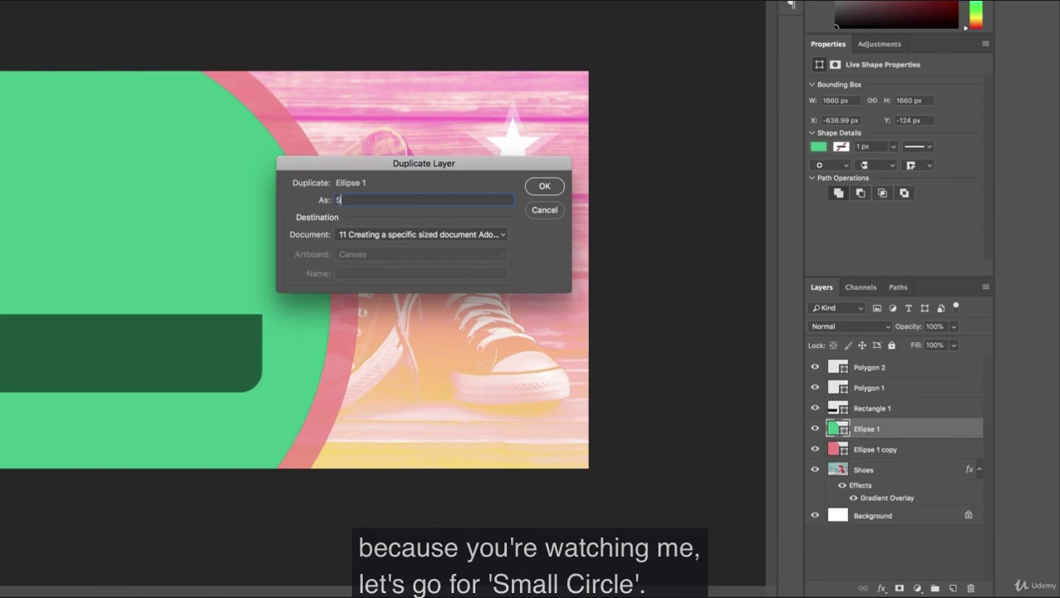
{"action": "type", "text": "mall Circle"}
{"action": "key", "text": "Return"}
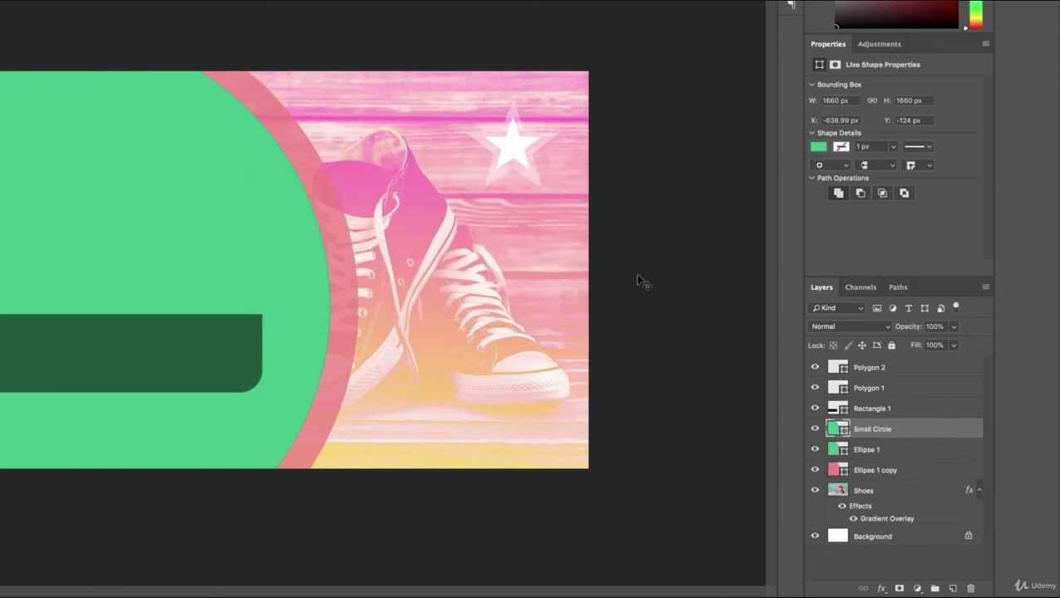
Scale the Small Circle down proportionally to about 239 px and place it over the shoe toe near the image's lower-right corner.
{"action": "key", "text": "ctrl+t"}
{"action": "left_click_drag", "start_coordinate": [324, 40], "coordinate": [196, 301]}
{"action": "left_click_drag", "start_coordinate": [110, 280], "coordinate": [542, 384]}
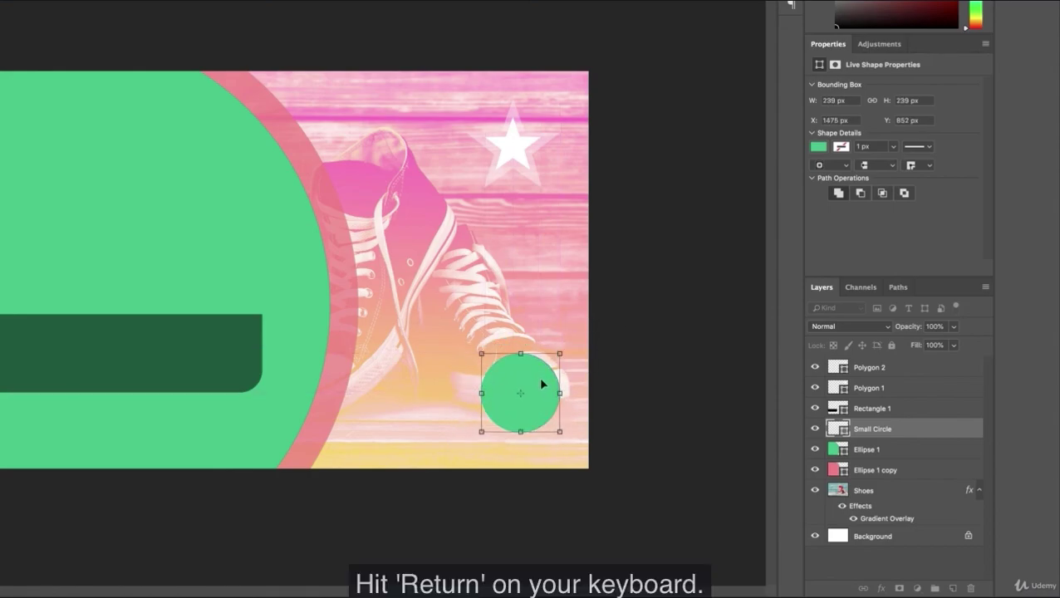
{"action": "key", "text": "Return"}
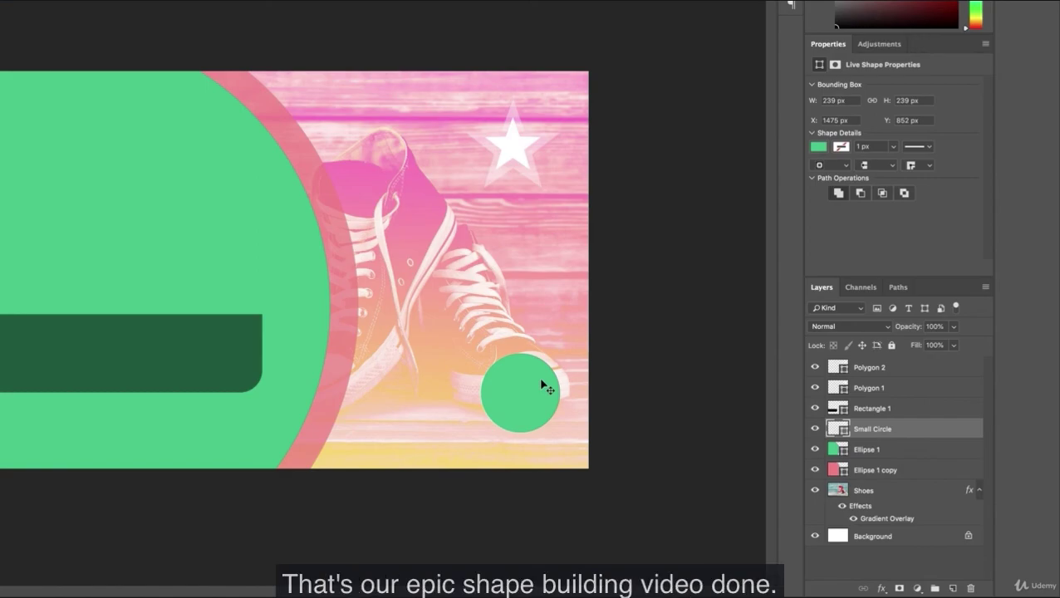